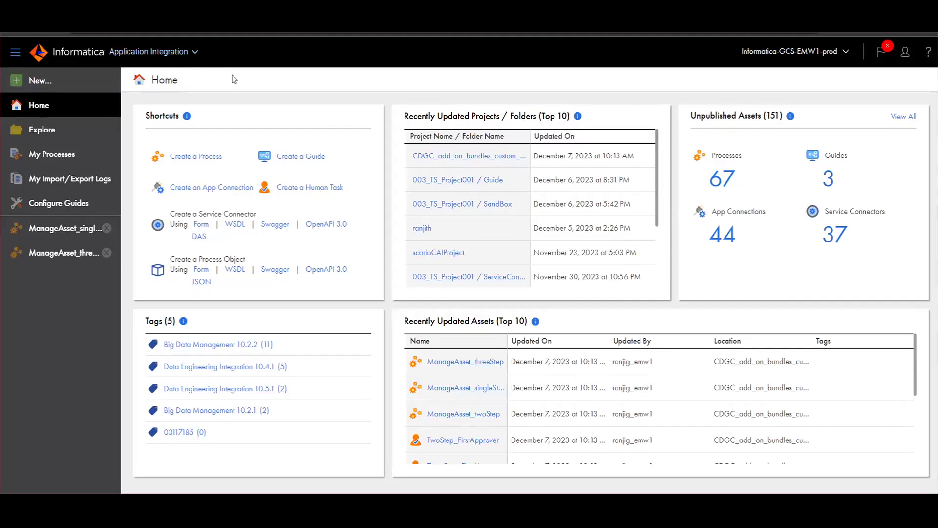
# Create a new blank asset of type Process.
pyautogui.click(66, 71)
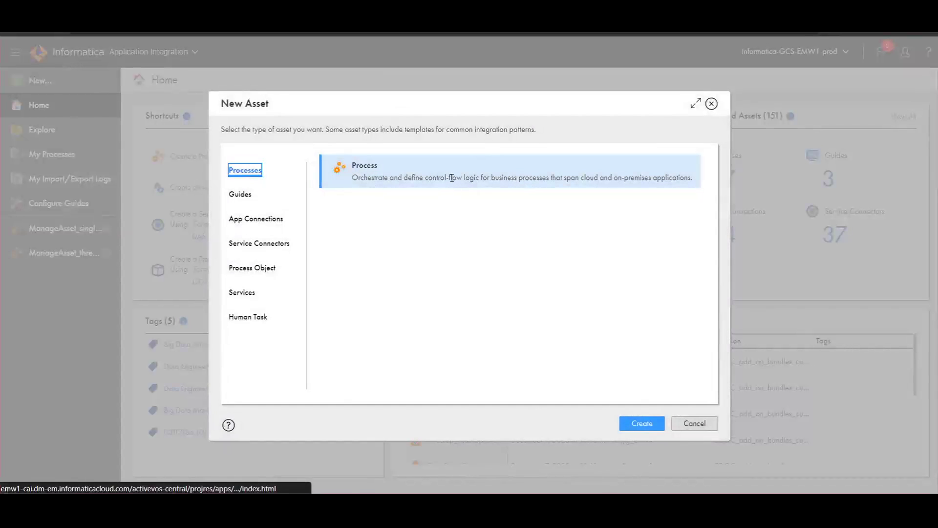
pyautogui.click(641, 424)
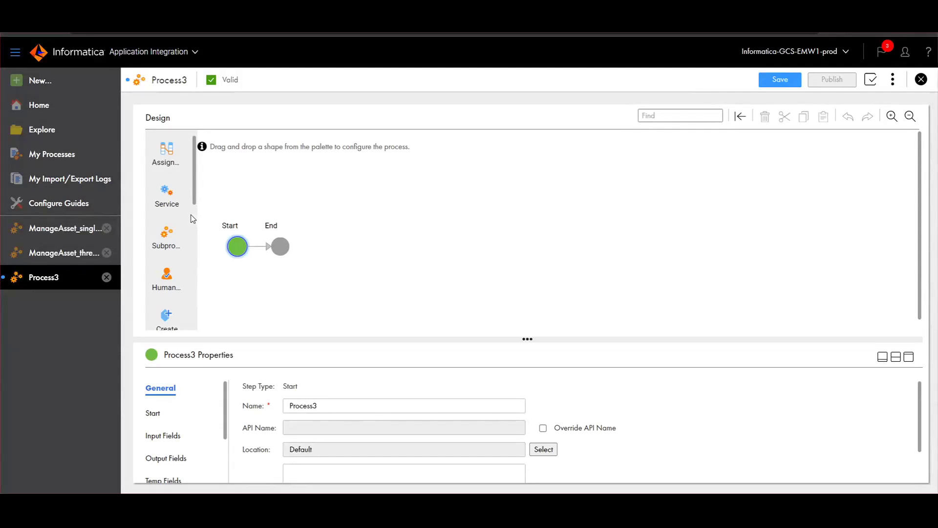
# Open the ManageAsset_threeStep process and review the binding, access and run settings of its Start step.
pyautogui.click(81, 254)
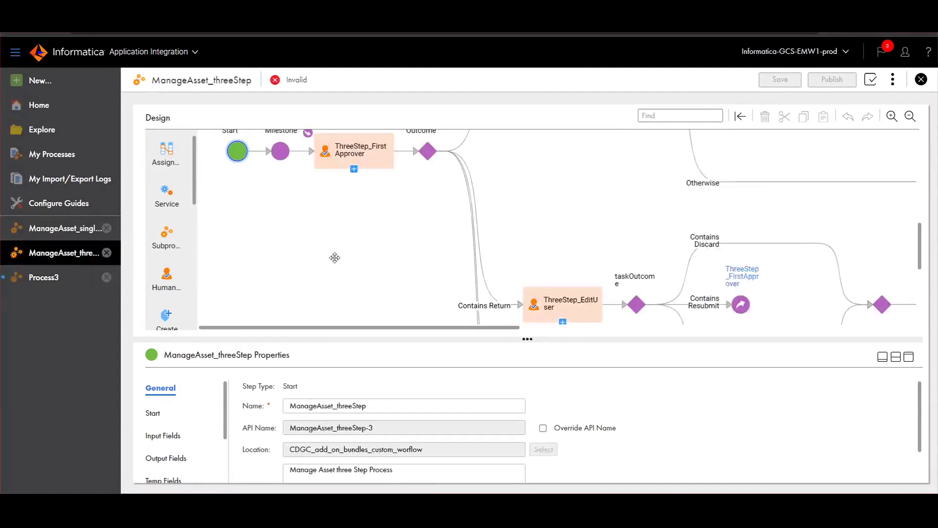
pyautogui.moveTo(304, 238); pyautogui.dragTo(397, 289)
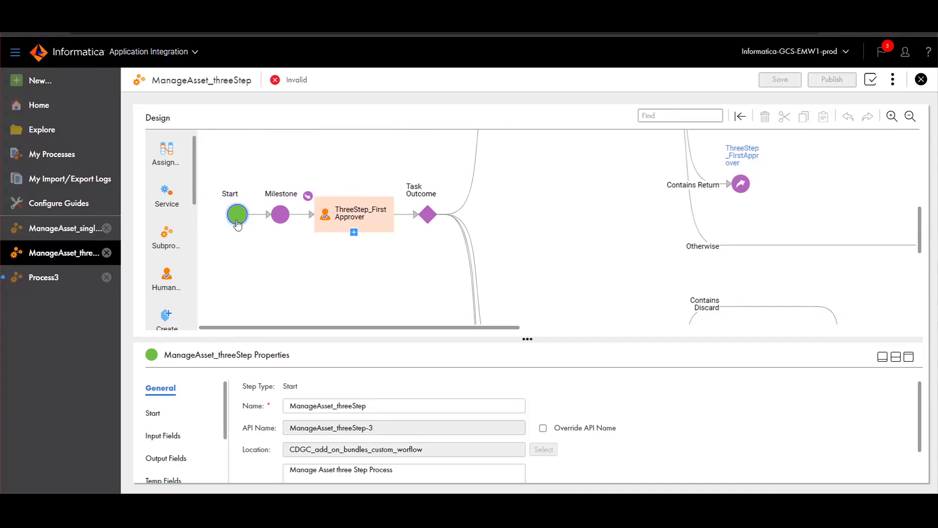
pyautogui.click(153, 413)
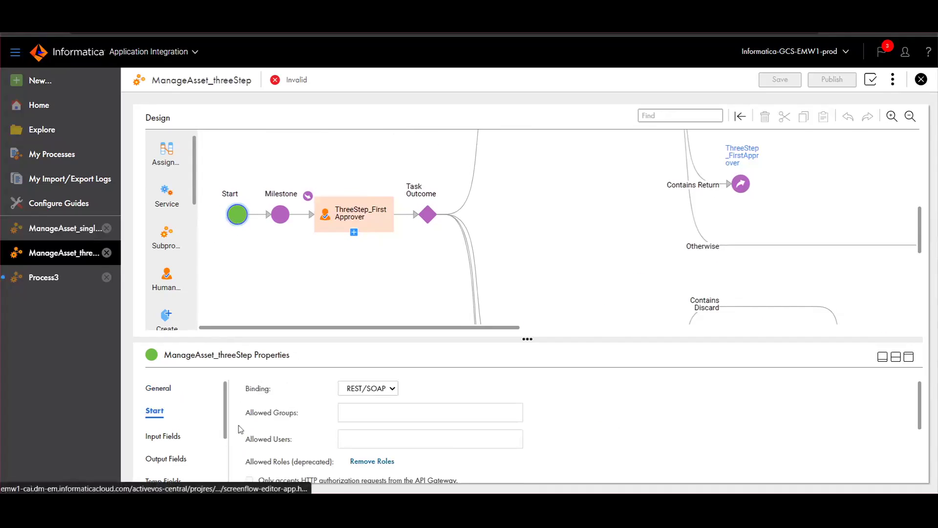
pyautogui.scroll(-3, 309, 423)
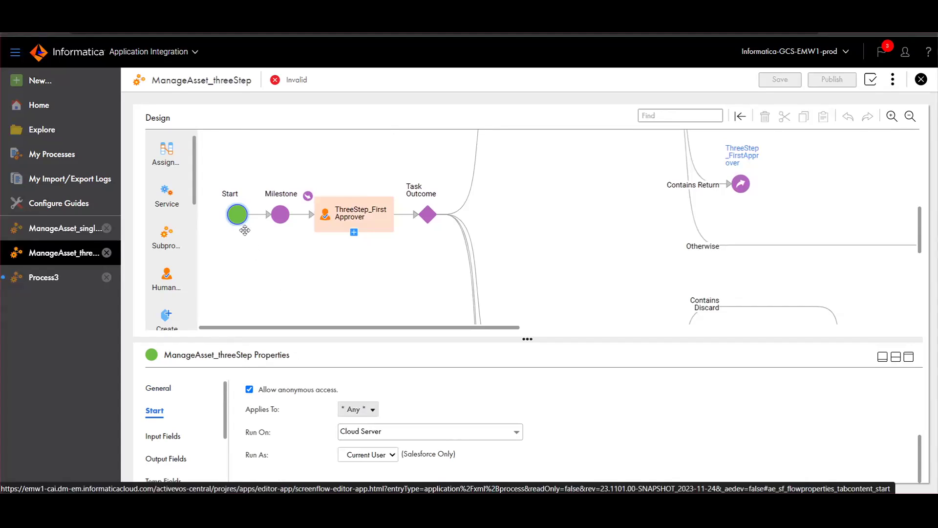
# Examine the ManageAsset_threeStep flow from the milestone through the first, second and final approver tasks, the edit-user task and their outcome branches.
pyautogui.click(282, 219)
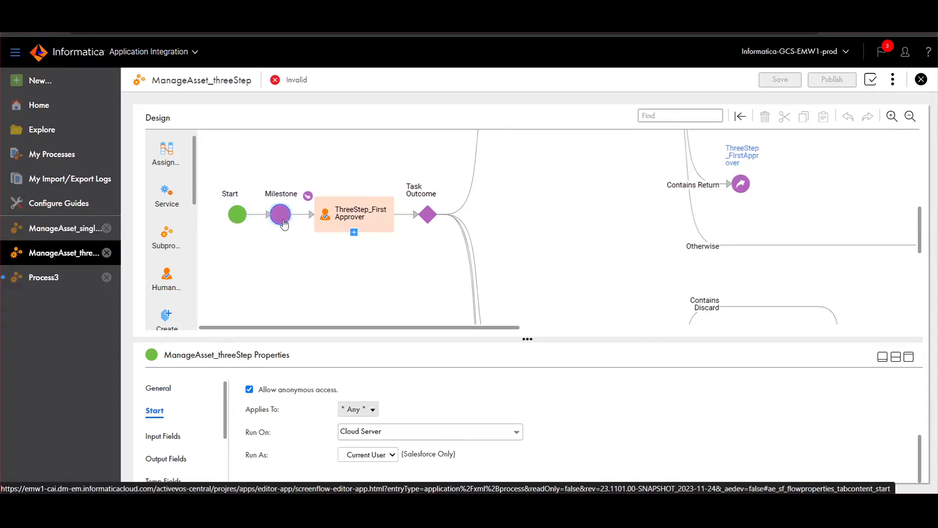
pyautogui.click(362, 215)
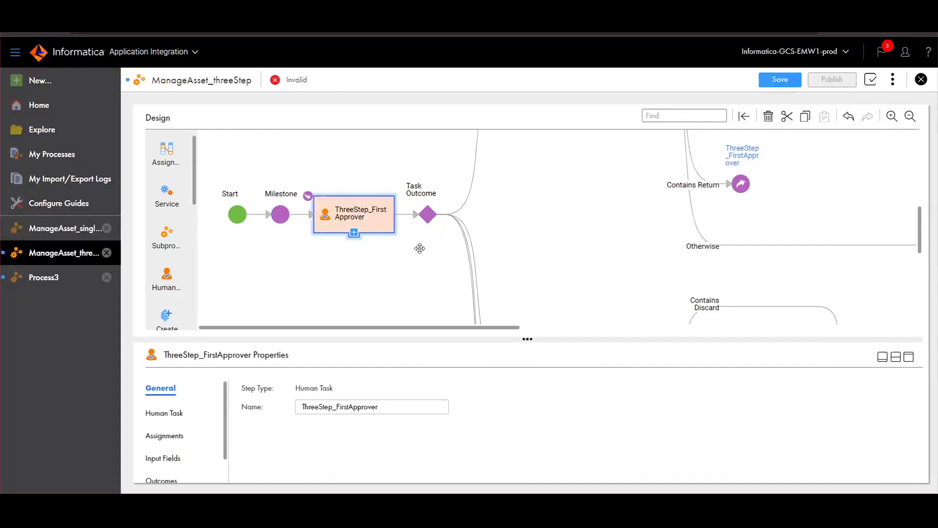
pyautogui.moveTo(419, 247); pyautogui.dragTo(350, 318)
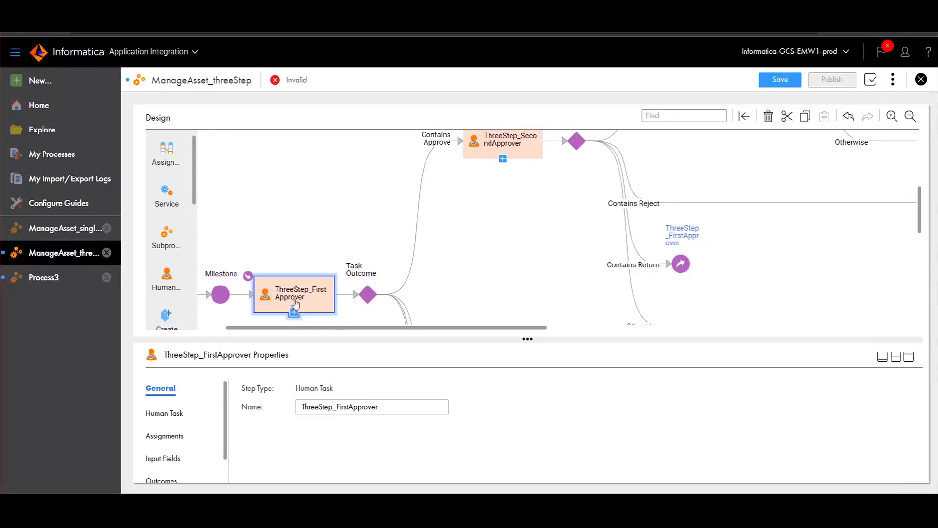
pyautogui.moveTo(329, 234); pyautogui.dragTo(286, 226)
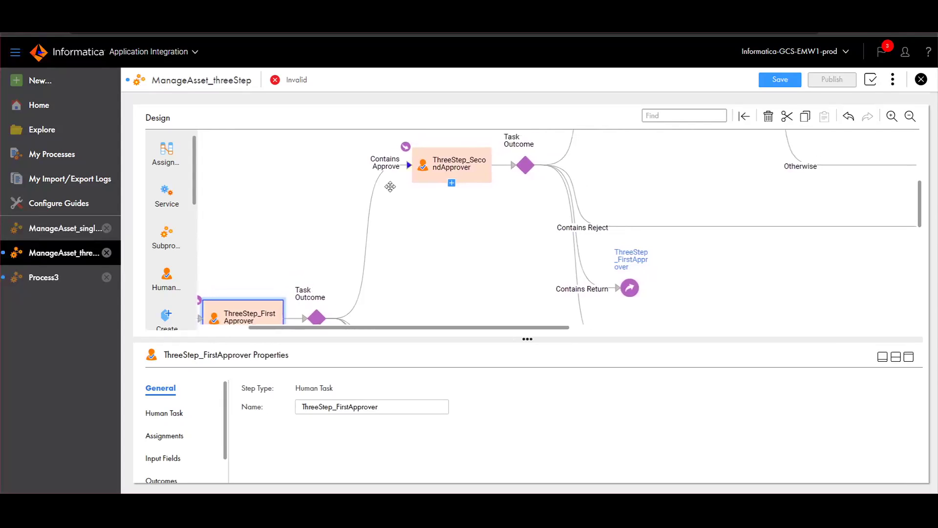
pyautogui.moveTo(423, 216); pyautogui.dragTo(404, 140)
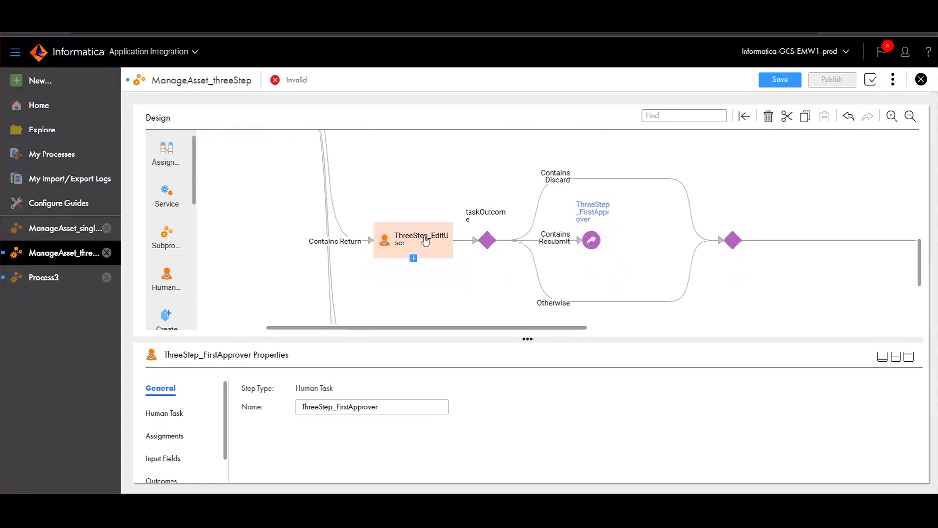
pyautogui.moveTo(439, 278); pyautogui.dragTo(315, 183)
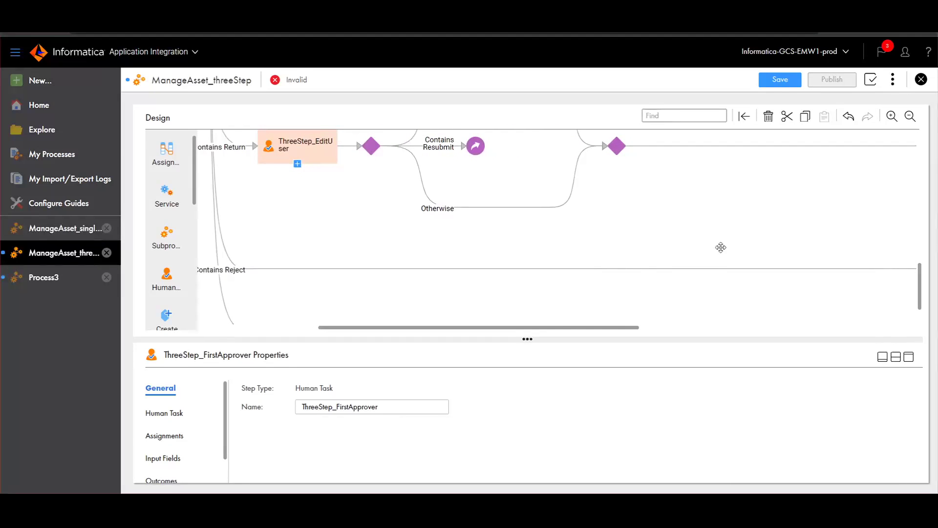
pyautogui.moveTo(721, 248); pyautogui.dragTo(383, 312)
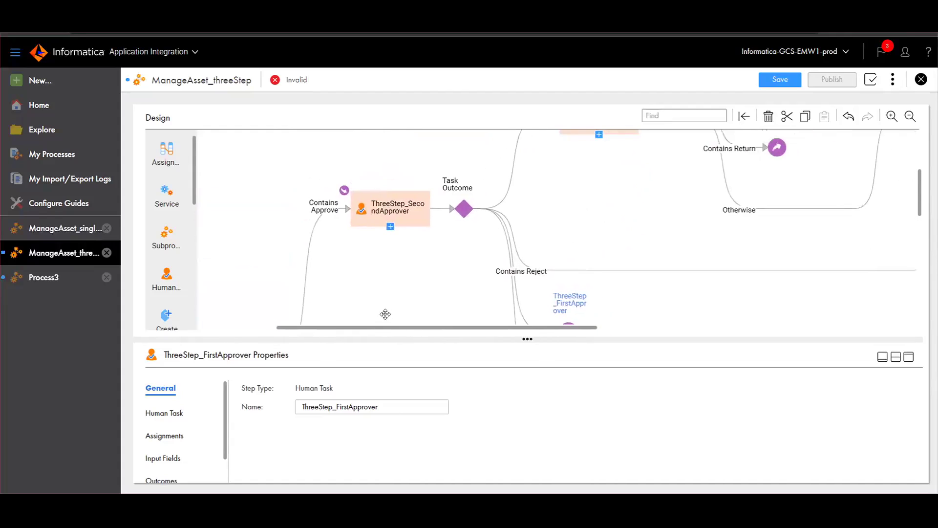
pyautogui.moveTo(418, 276); pyautogui.dragTo(331, 300)
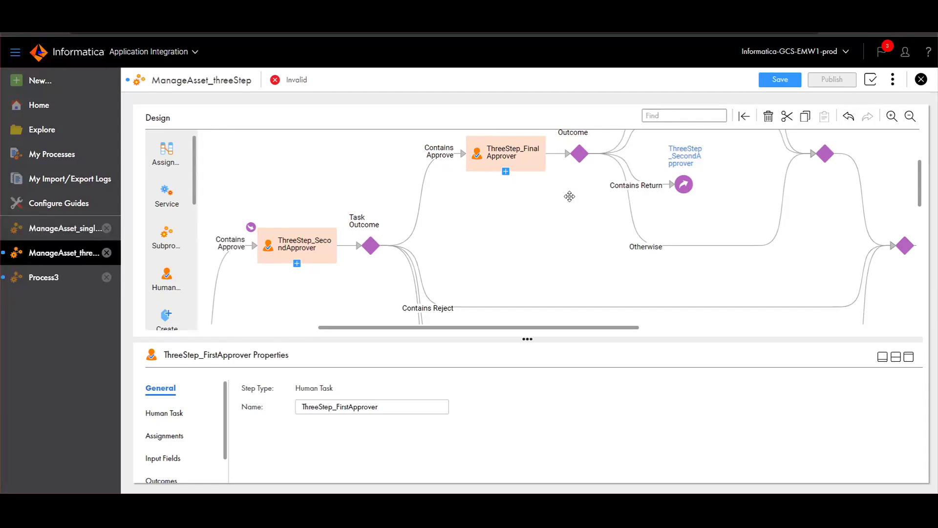
pyautogui.moveTo(571, 187); pyautogui.dragTo(425, 301)
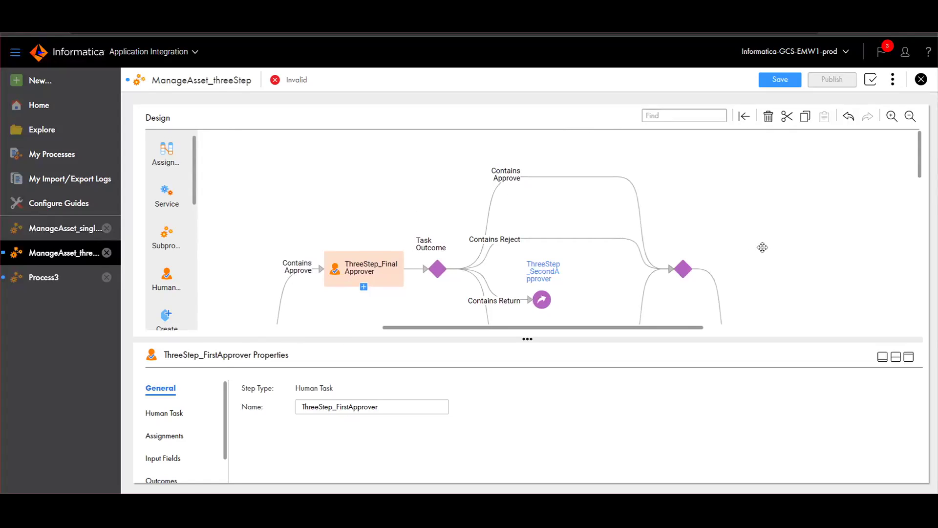
pyautogui.moveTo(763, 247); pyautogui.dragTo(615, 143)
pyautogui.moveTo(665, 218); pyautogui.dragTo(884, 297)
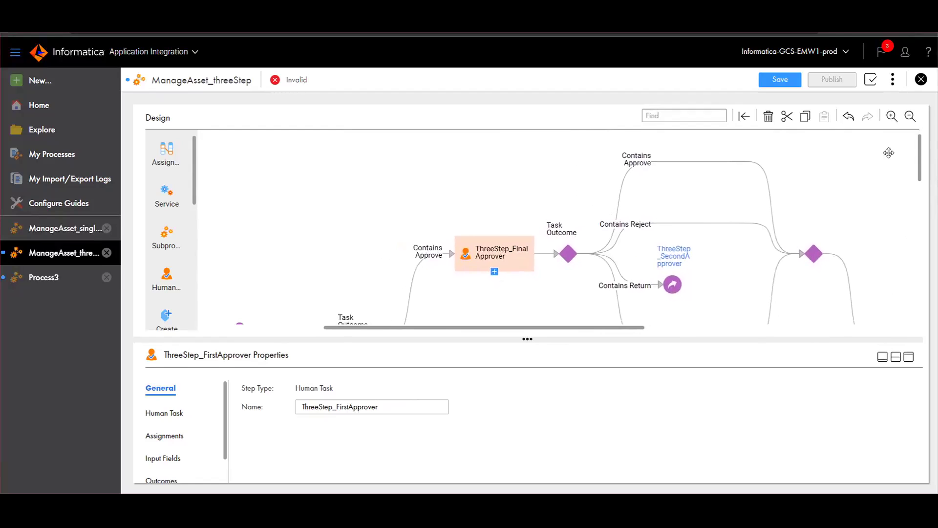
# Validate the process and go through the flagged ThreeStep_SecondApprover, ThreeStep_FinalApprover and ThreeStep_EditUser tasks to clear their errors.
pyautogui.click(871, 80)
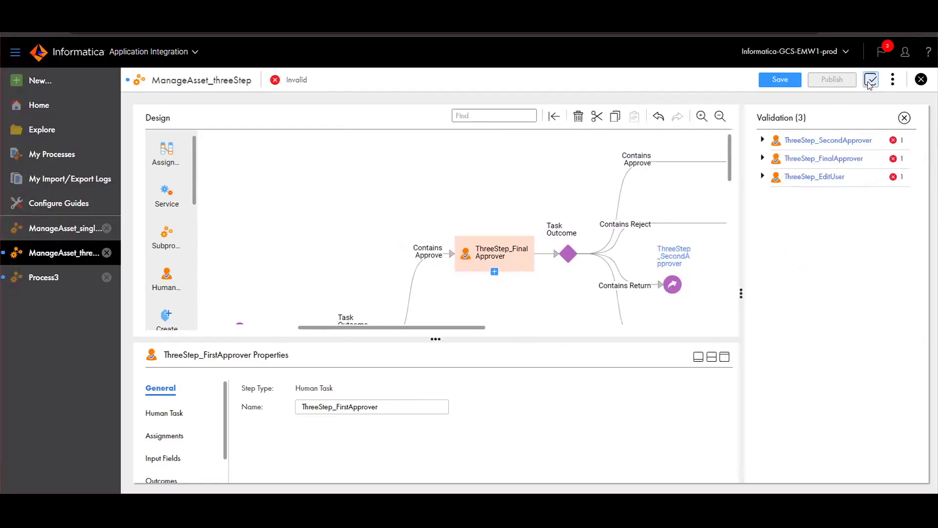
pyautogui.click(816, 141)
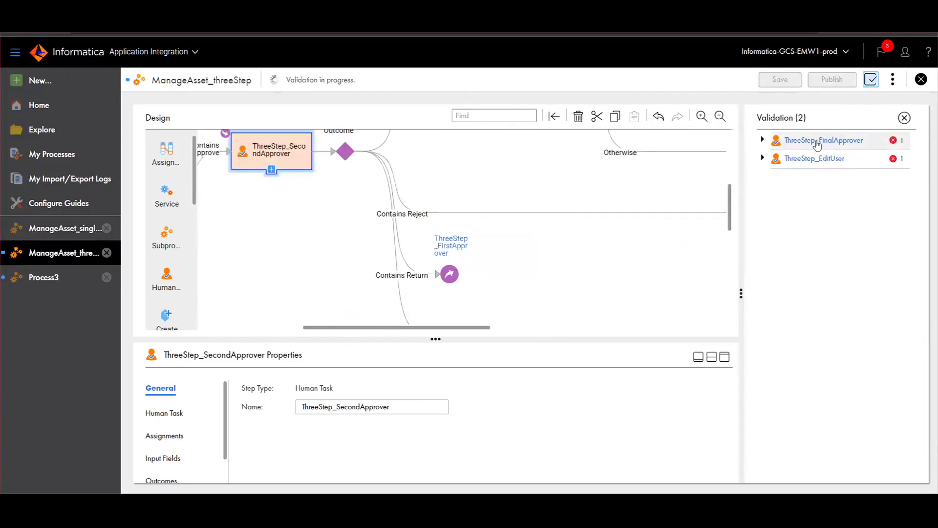
pyautogui.click(817, 142)
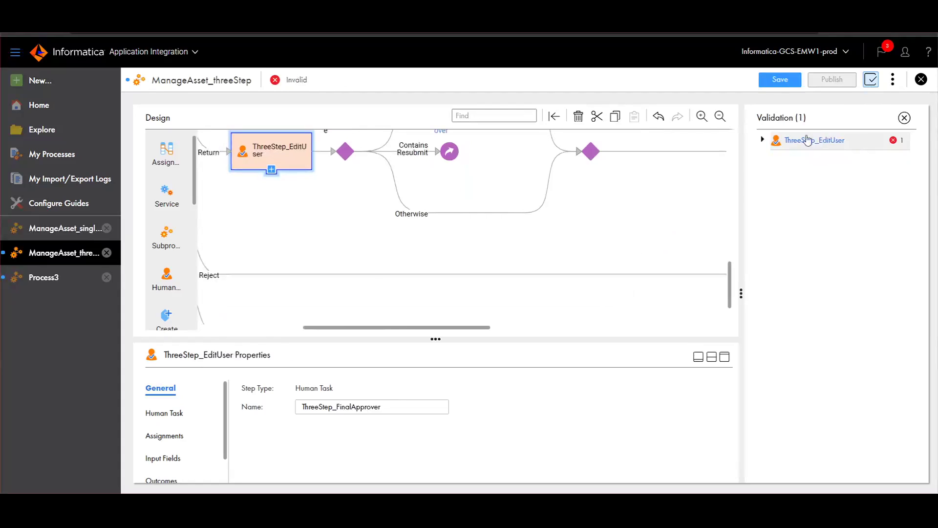
# Save and publish the ManageAsset_threeStep process.
pyautogui.click(772, 81)
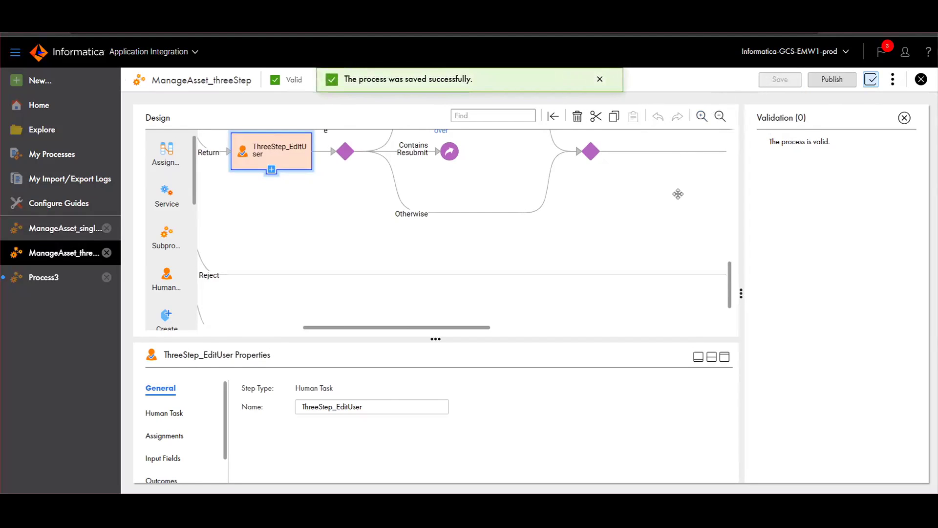
pyautogui.click(829, 85)
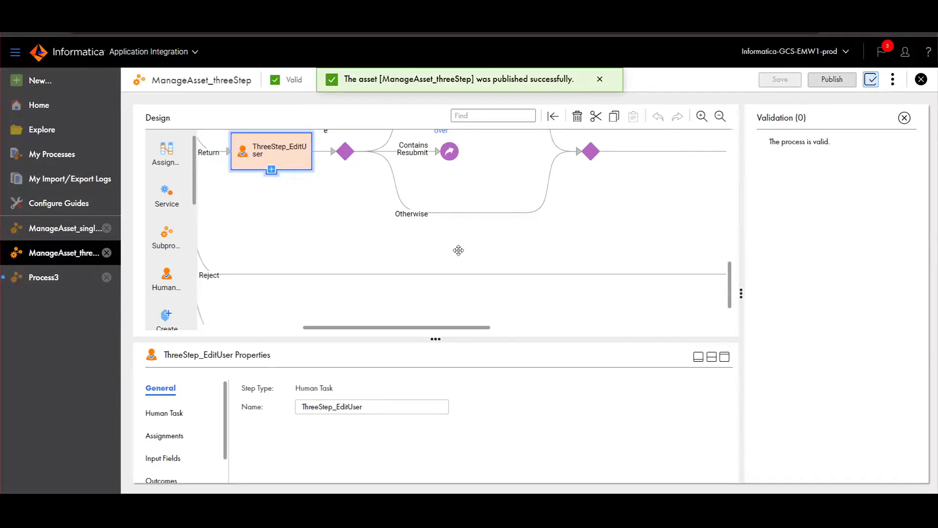
pyautogui.moveTo(459, 250); pyautogui.dragTo(601, 291)
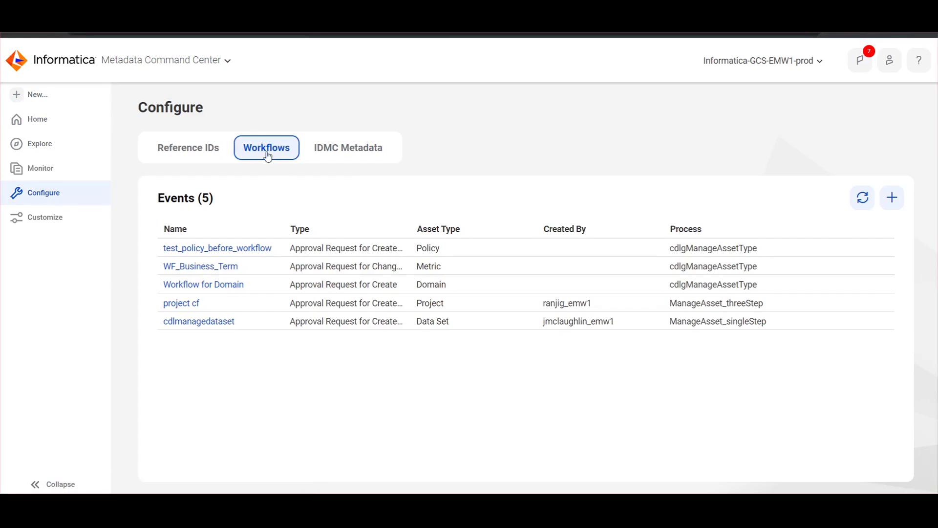
# In the Metadata Command Center workflow configuration, create a new event named "Custom workflow business term".
pyautogui.click(889, 208)
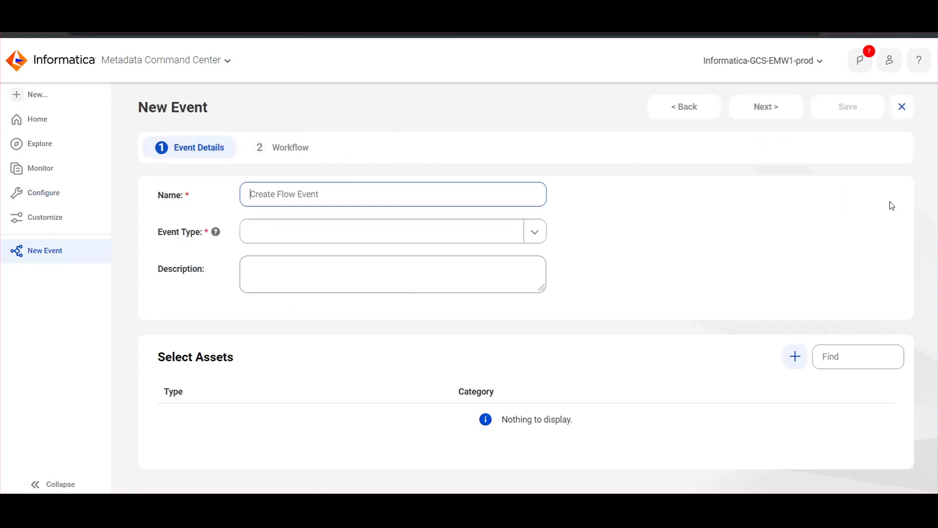
pyautogui.click(266, 194)
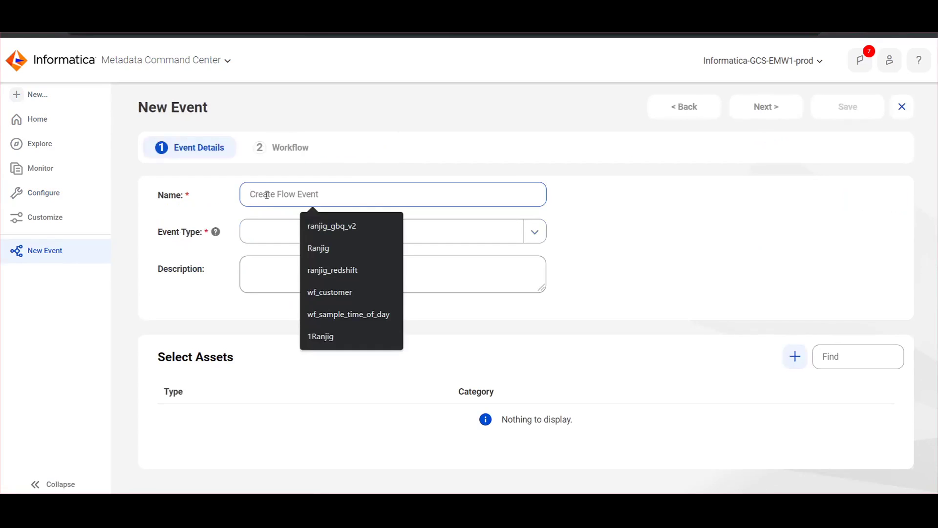
pyautogui.write('Custom workflo')
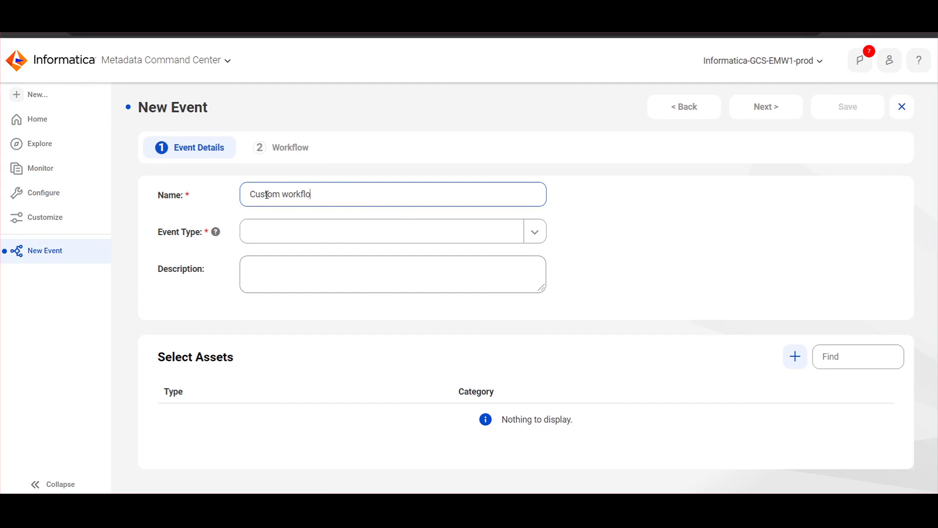
pyautogui.write('w business term')
# Set the event types to Approval Request for Create and Approval Request for Change.
pyautogui.click(378, 237)
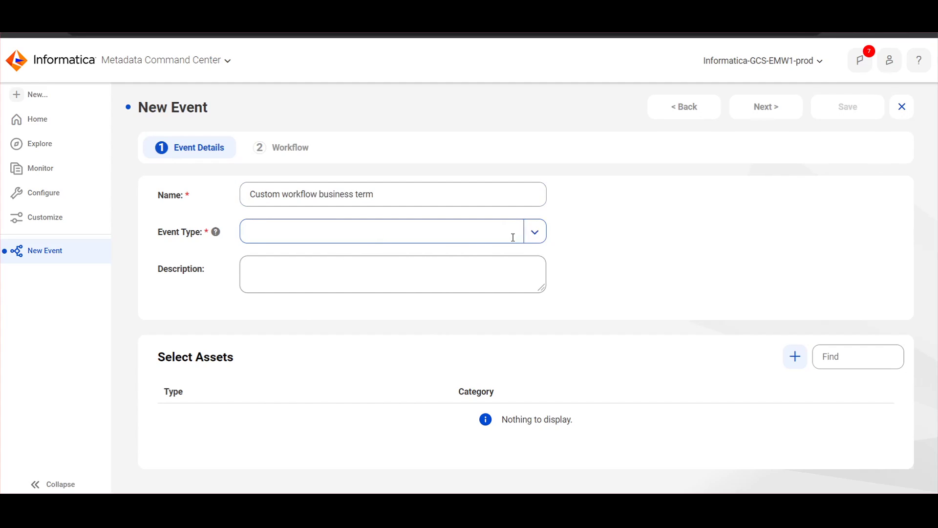
pyautogui.click(533, 238)
pyautogui.click(366, 256)
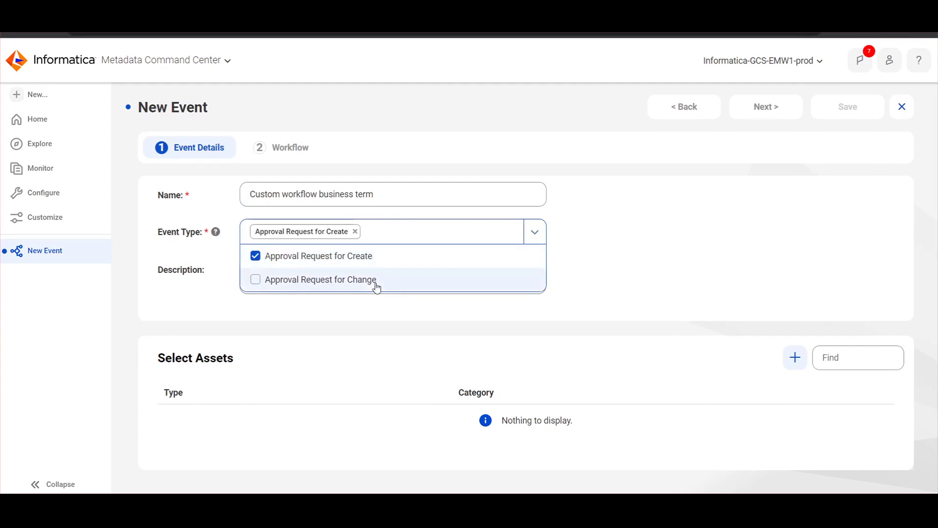
pyautogui.click(376, 281)
# Add Business Term as the asset type covered by the event.
pyautogui.click(790, 377)
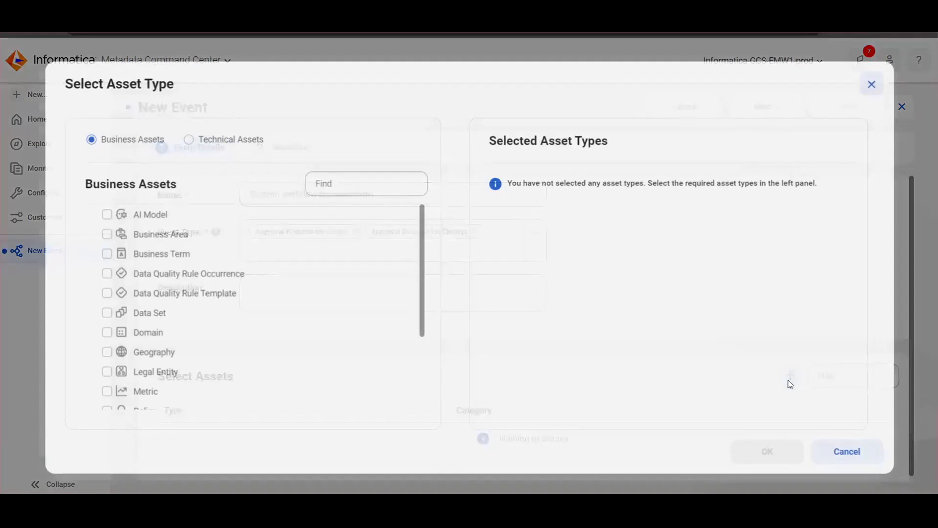
pyautogui.click(107, 254)
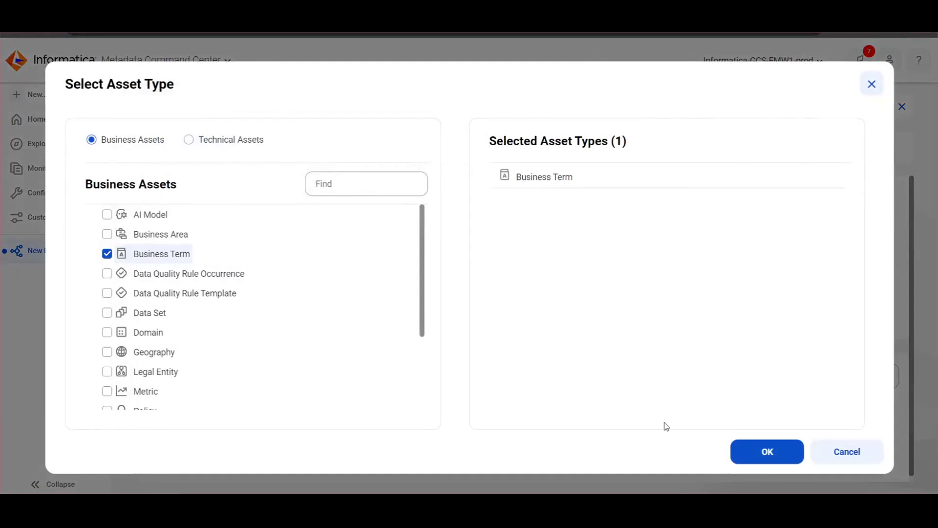
pyautogui.click(771, 451)
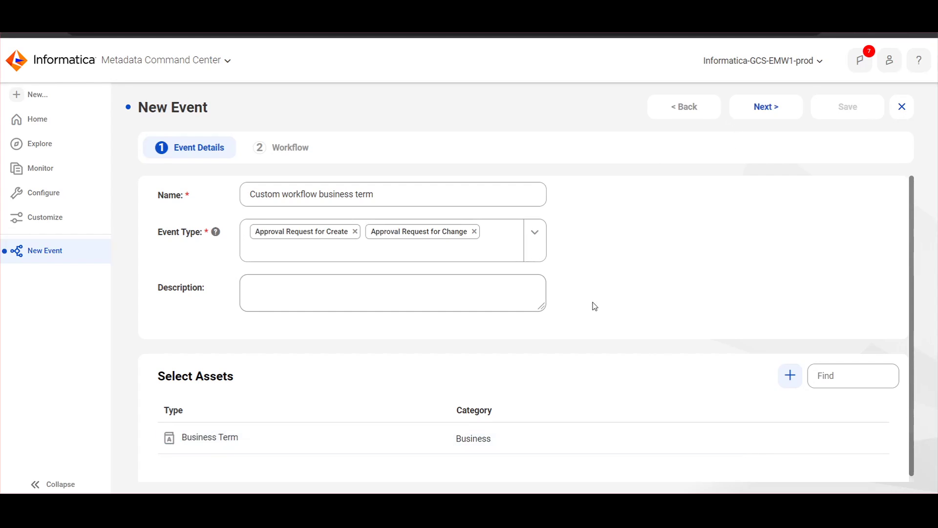
# Assign the ManageAsset_threeStep process updated Dec 6, 2023, 9:13 PM as the event's workflow, searching the processes for "manage".
pyautogui.click(759, 114)
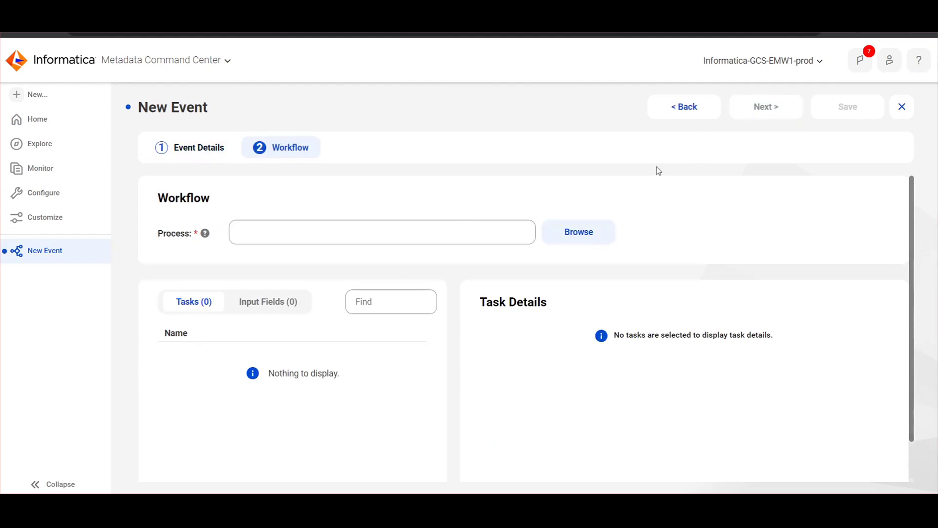
pyautogui.click(575, 240)
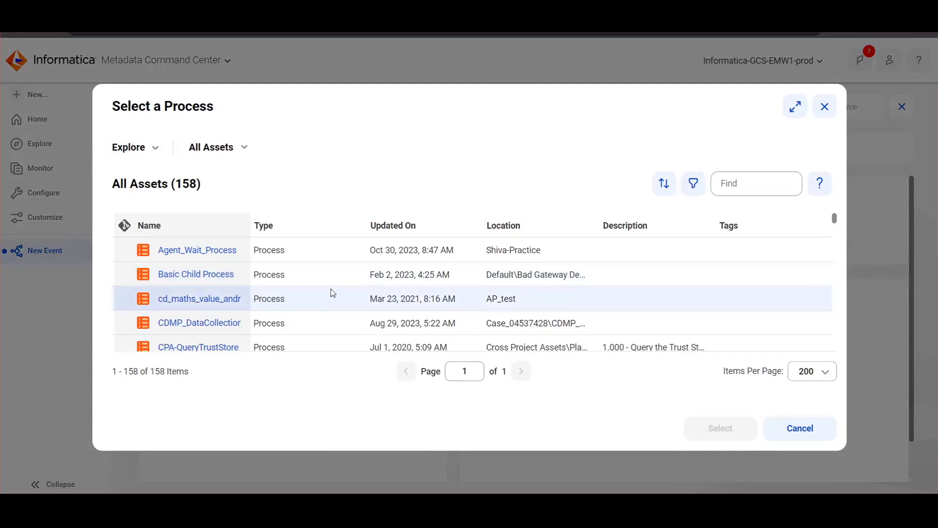
pyautogui.scroll(-15, 333, 293)
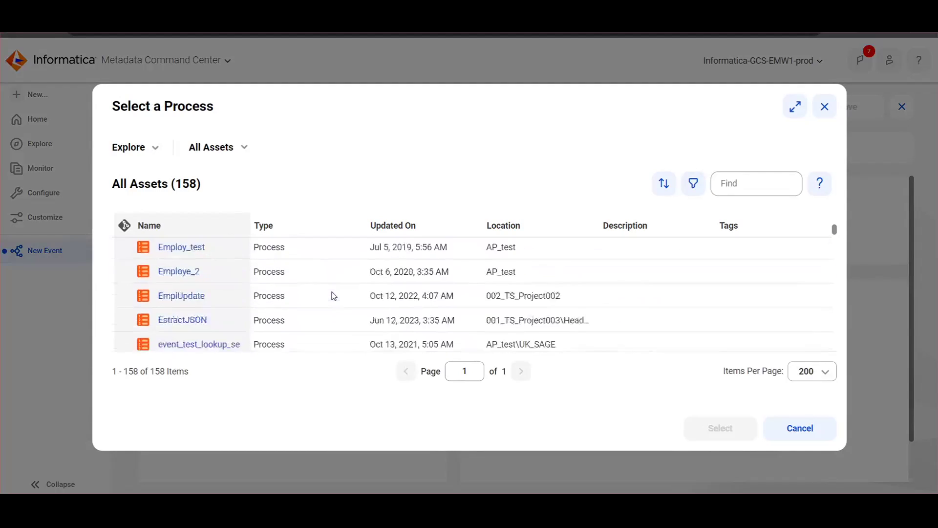
pyautogui.click(748, 177)
pyautogui.write('manage')
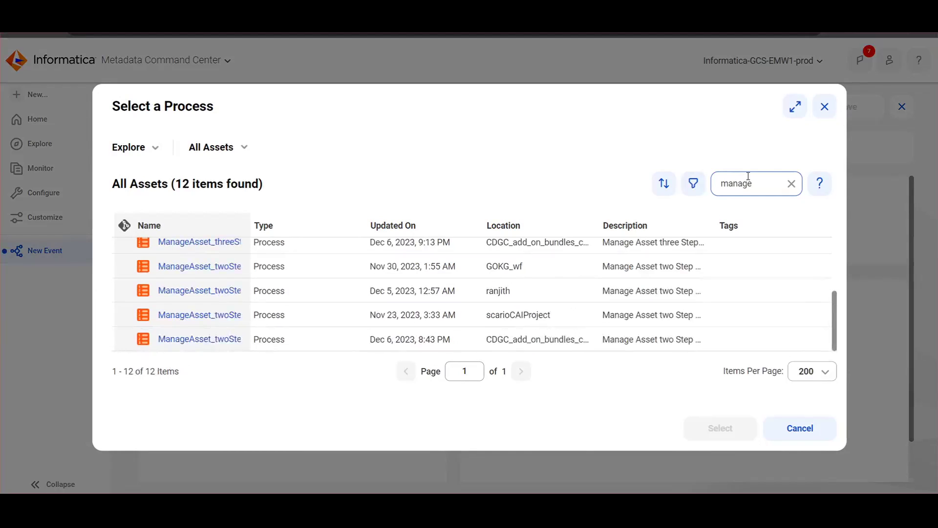
pyautogui.scroll(1, 450, 289)
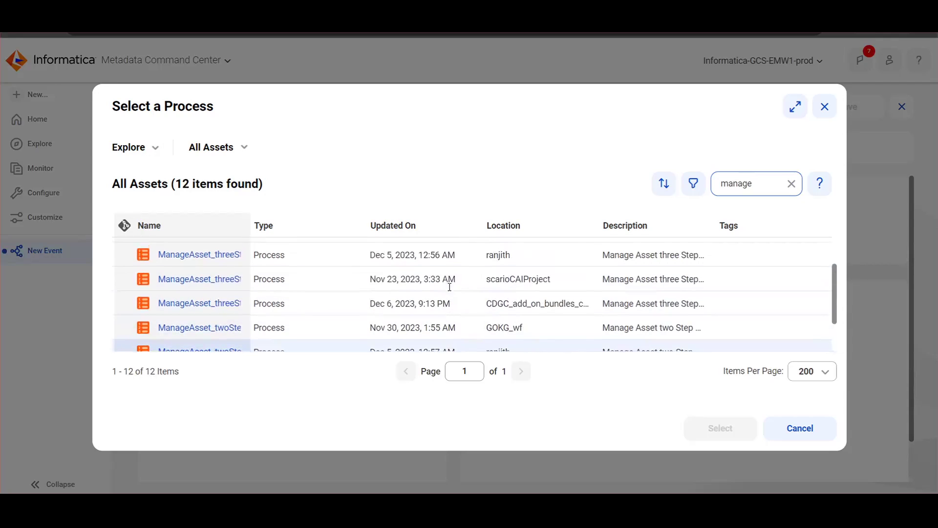
pyautogui.click(430, 303)
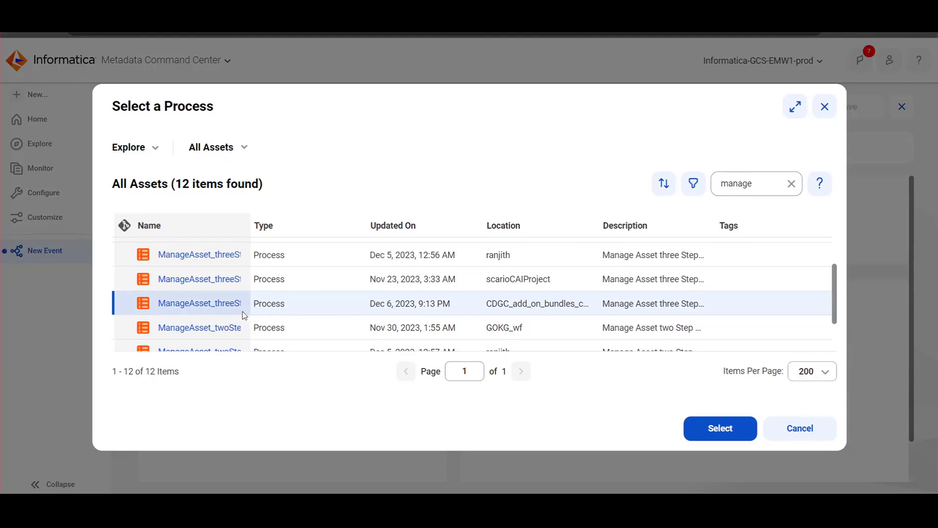
pyautogui.click(694, 428)
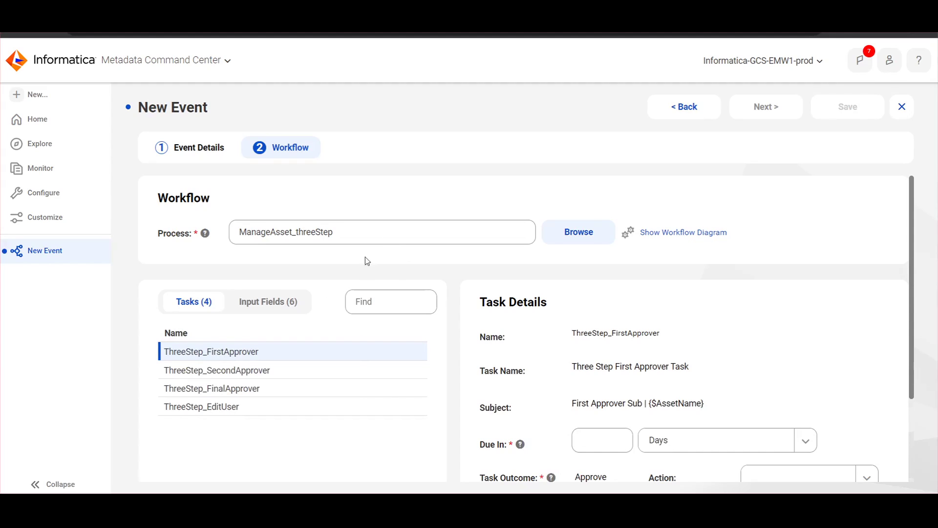
# Configure the ThreeStep_FirstApprover task as due in 5 days, with outcome actions No Change for Approve and Draft for Reject and Return.
pyautogui.scroll(-3, 217, 272)
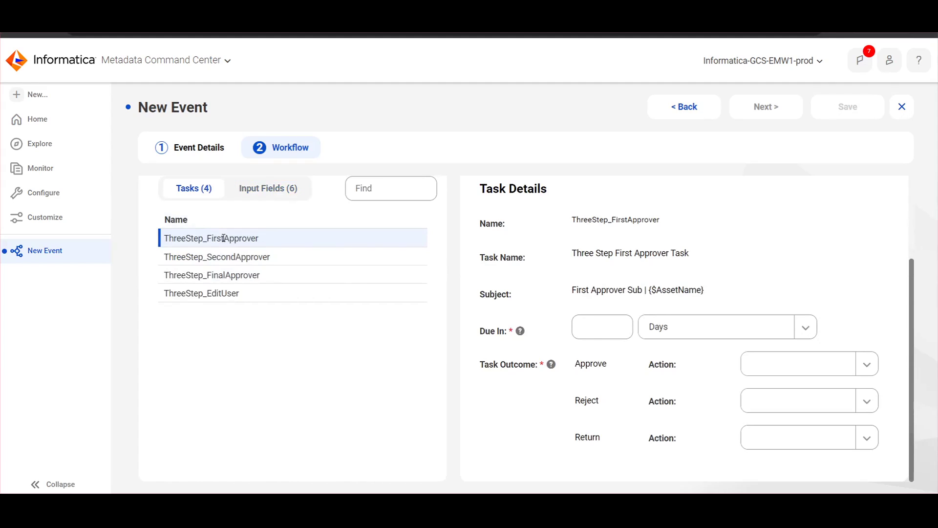
pyautogui.click(592, 327)
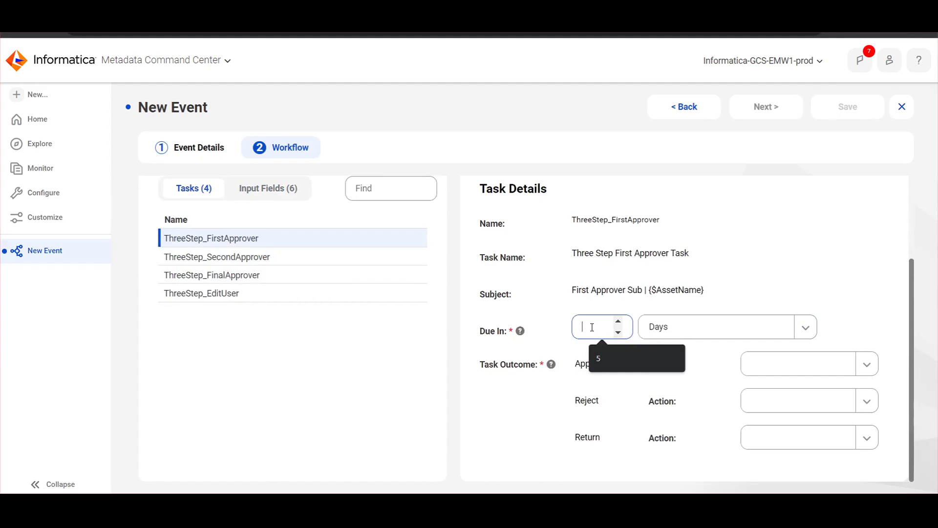
pyautogui.click(598, 358)
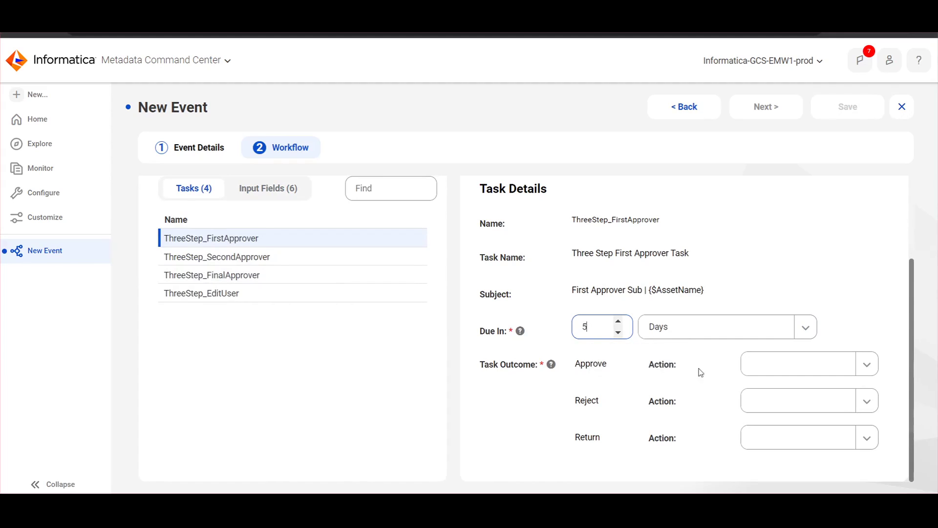
pyautogui.click(775, 364)
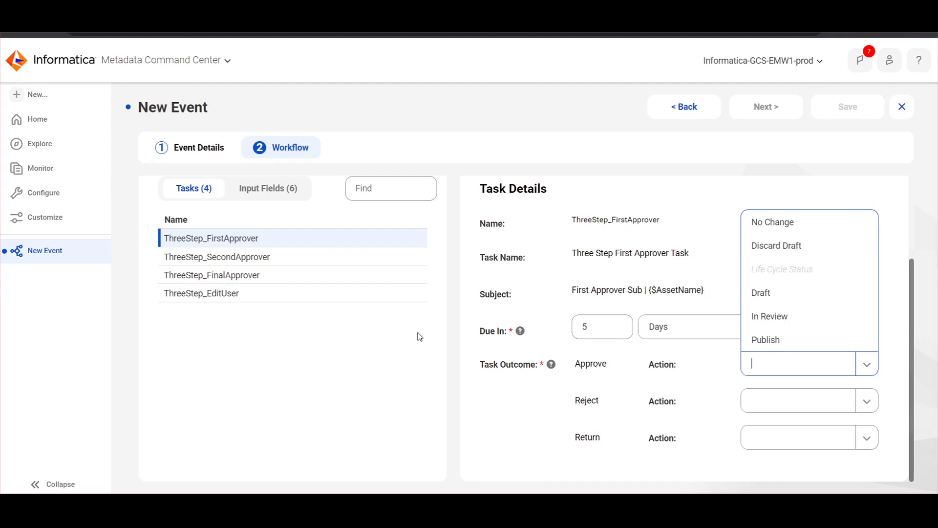
pyautogui.click(772, 223)
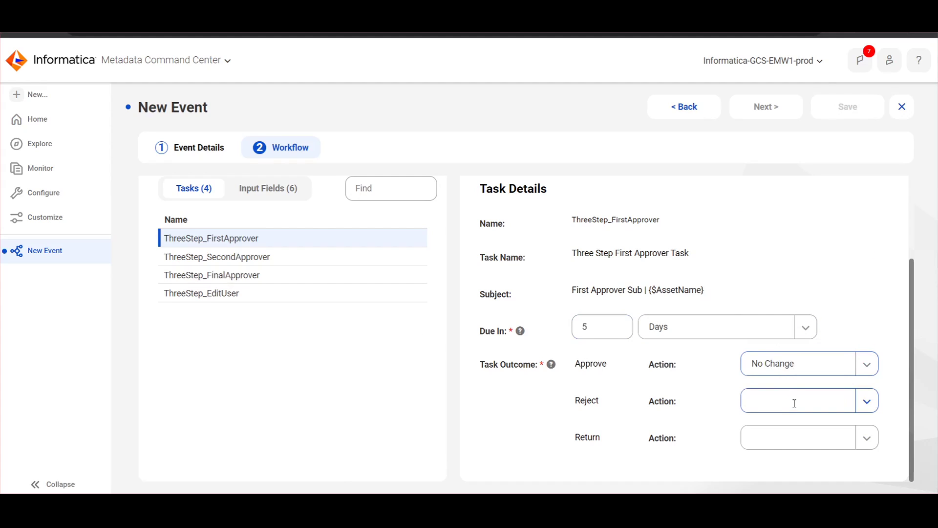
pyautogui.click(795, 403)
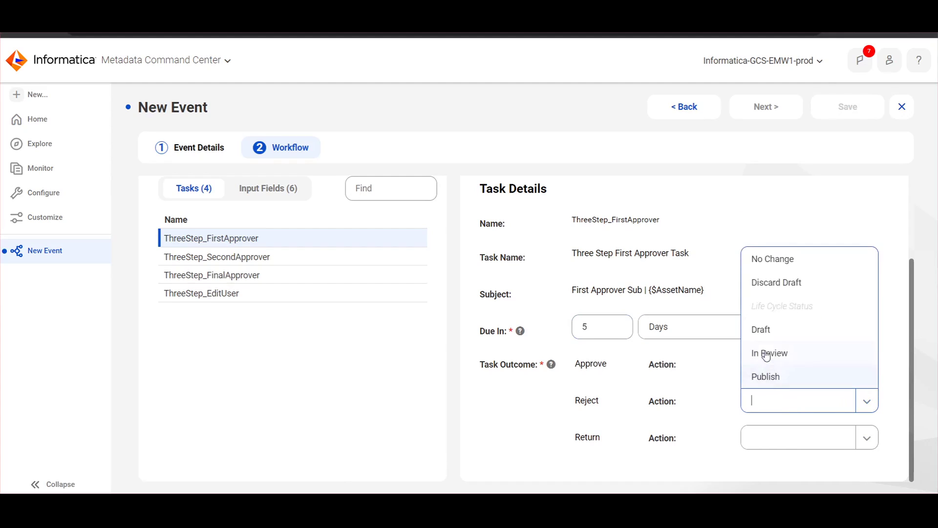
pyautogui.click(766, 331)
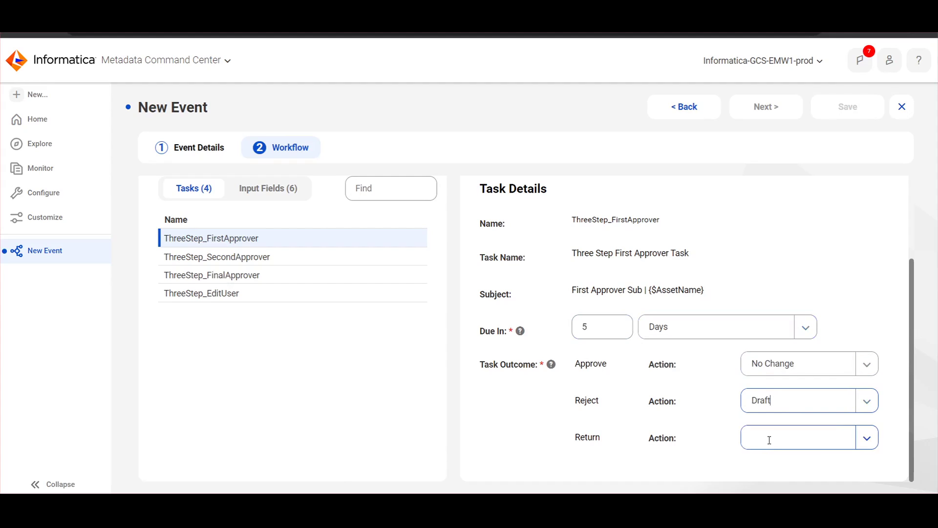
pyautogui.click(769, 439)
pyautogui.click(768, 369)
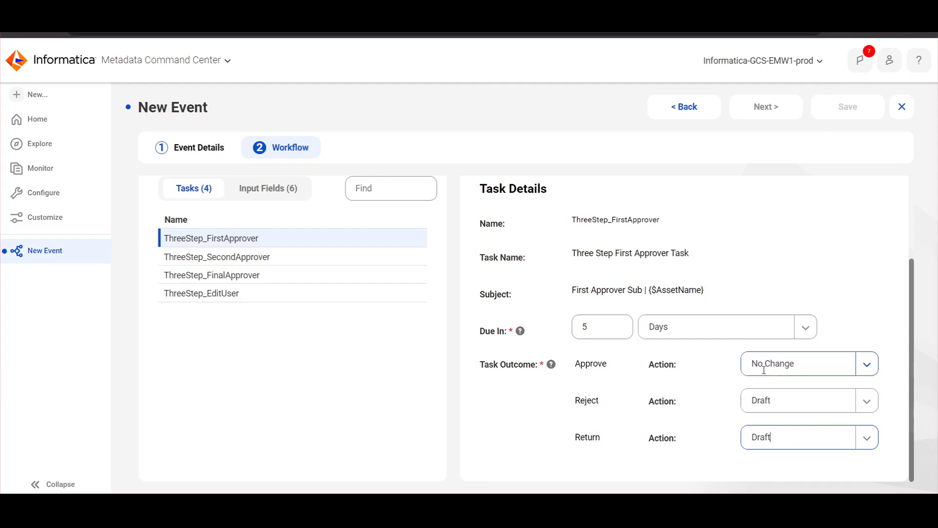
# Configure the ThreeStep_SecondApprover task as due in 5 days, with Approve set to No Change, Reject to Draft and Return to In Review.
pyautogui.click(228, 257)
pyautogui.click(603, 332)
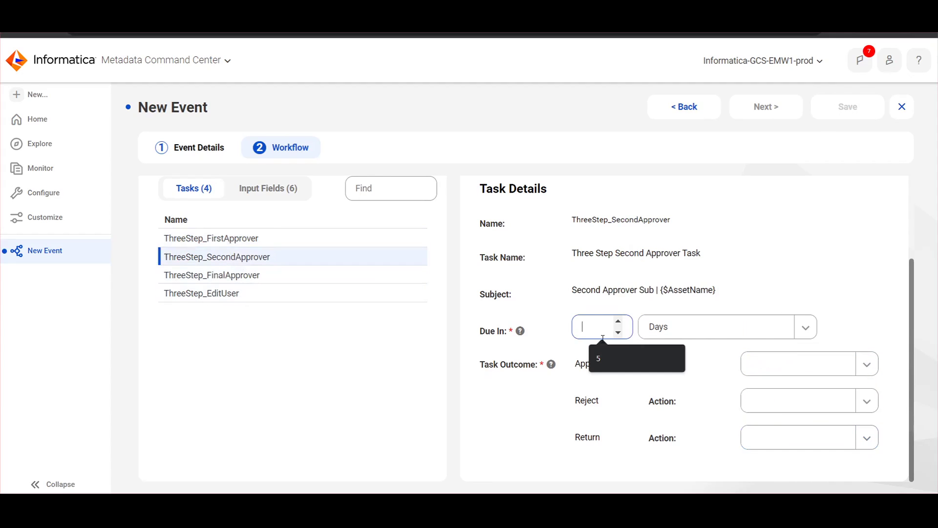
pyautogui.click(600, 359)
pyautogui.click(804, 372)
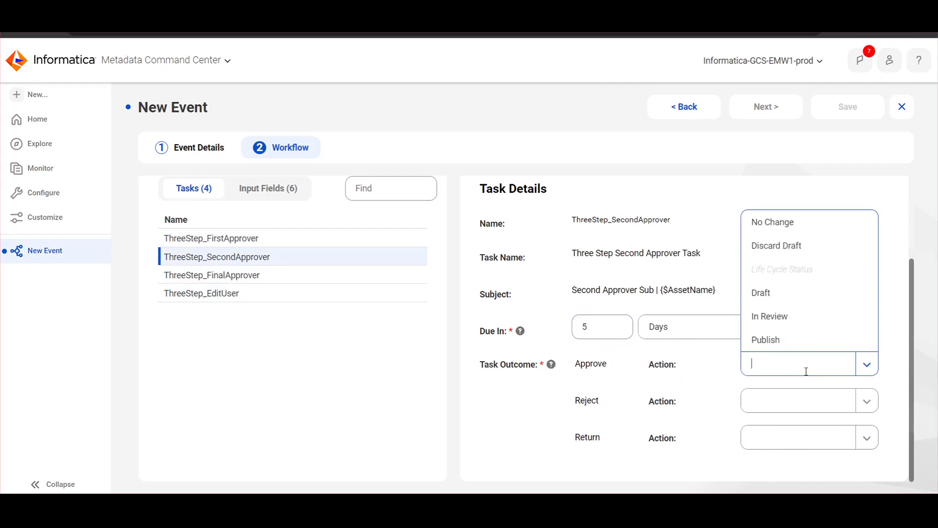
pyautogui.click(775, 226)
pyautogui.click(782, 400)
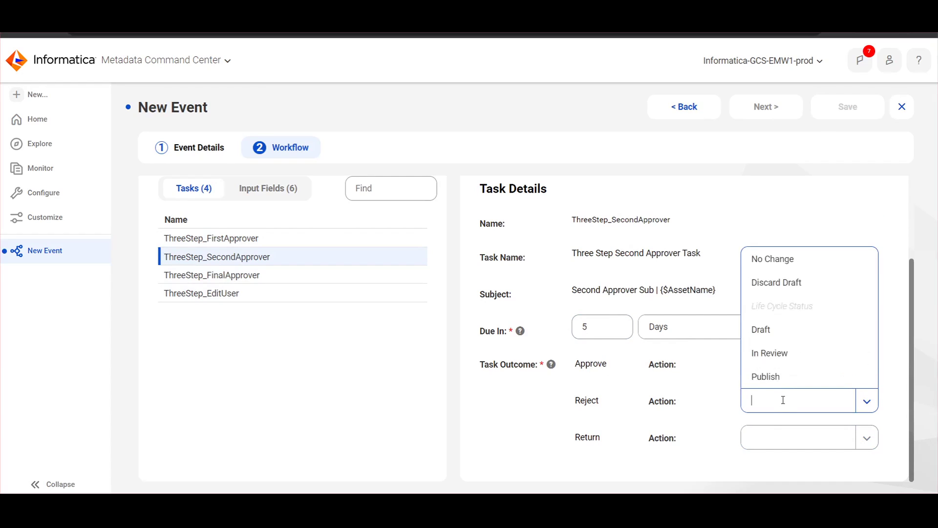
pyautogui.click(765, 353)
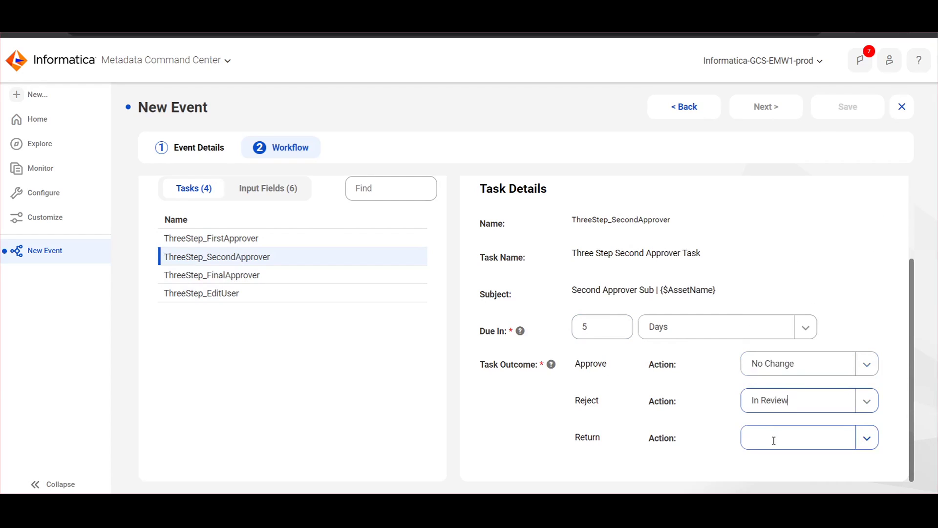
pyautogui.click(769, 400)
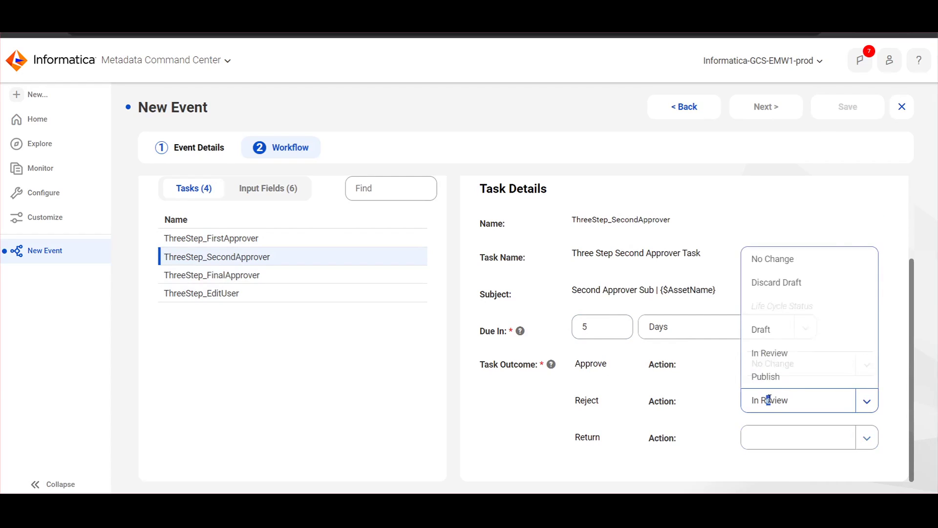
pyautogui.click(777, 329)
pyautogui.click(786, 435)
pyautogui.click(778, 389)
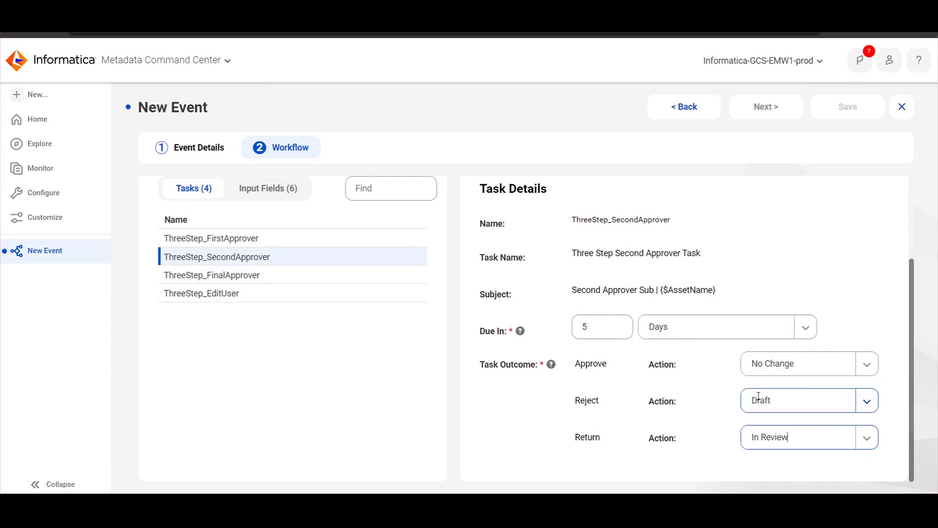
# Configure the ThreeStep_FinalApprover task as due in 5 days, with Approve set to Publish, Reject to Draft and Return to In Review.
pyautogui.click(271, 281)
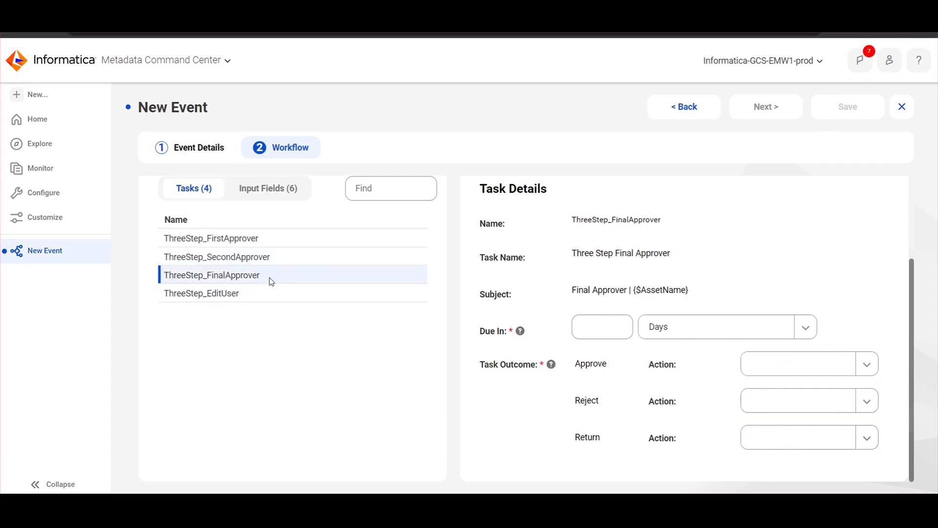
pyautogui.click(597, 333)
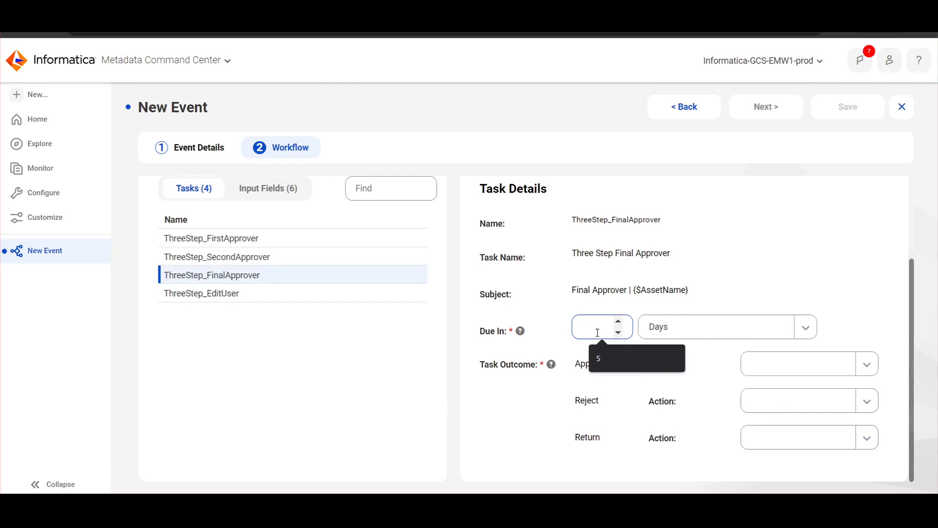
pyautogui.click(611, 358)
pyautogui.click(779, 365)
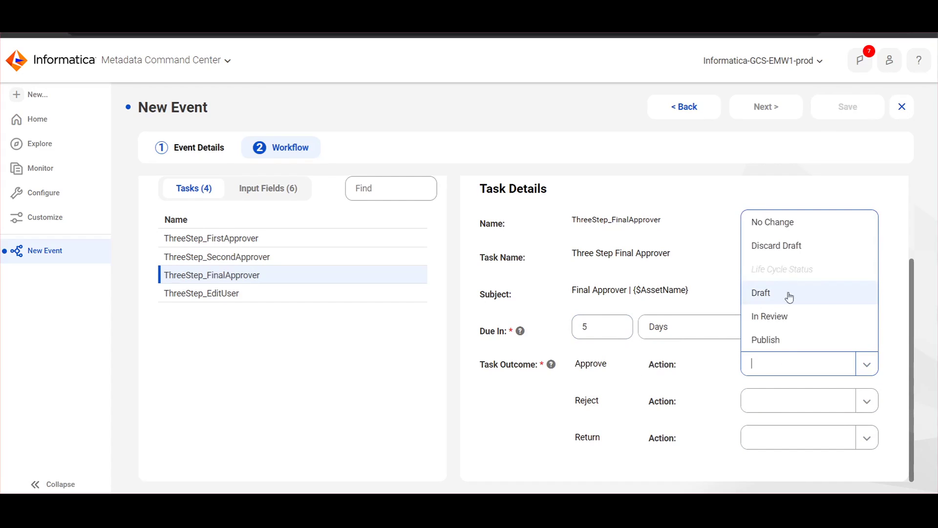
pyautogui.click(784, 338)
pyautogui.click(765, 401)
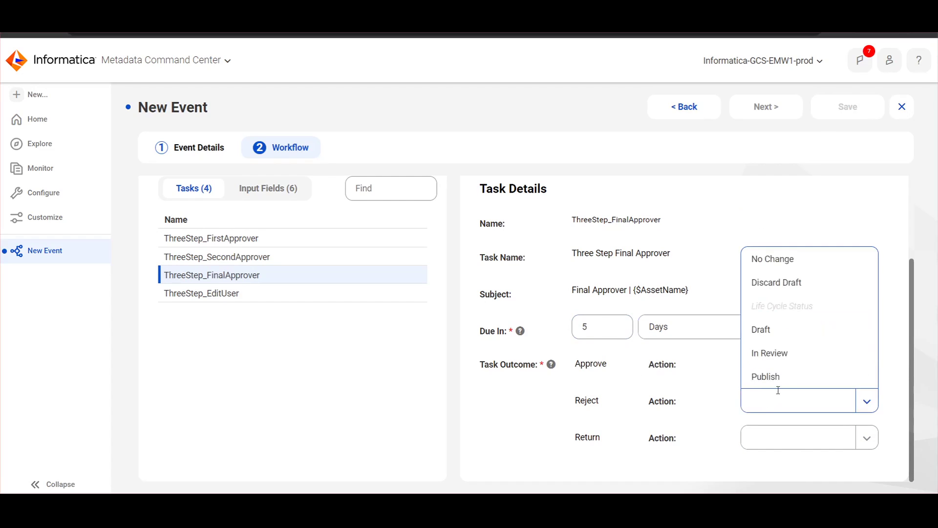
pyautogui.click(790, 331)
pyautogui.click(790, 431)
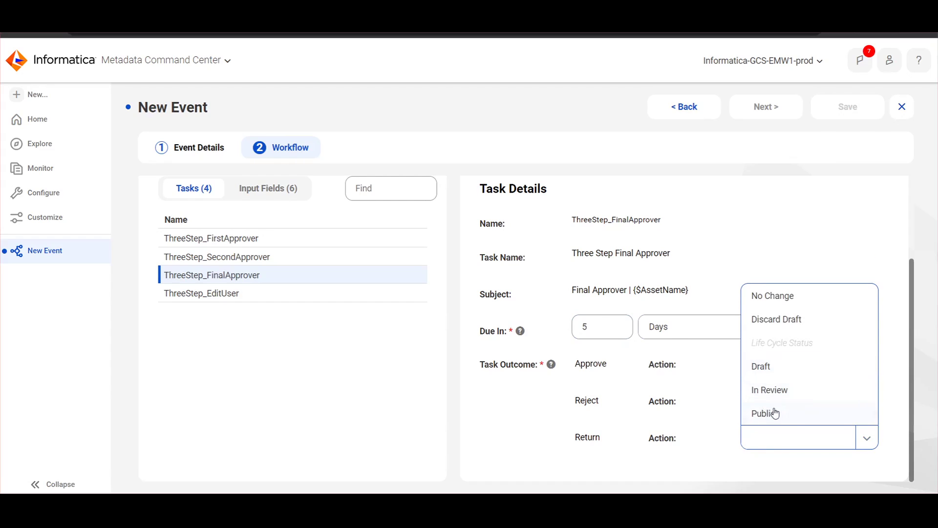
pyautogui.click(770, 389)
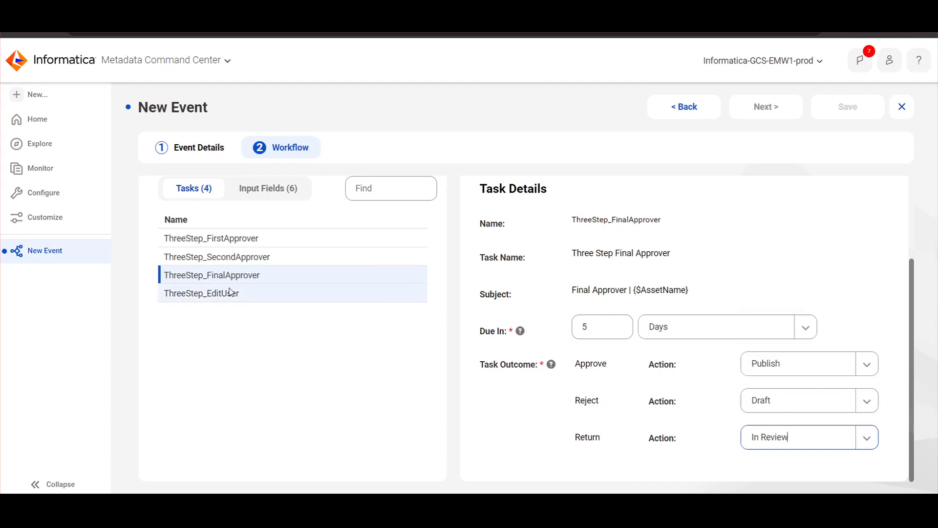
# Configure the ThreeStep_EditUser task as due in 5 days, with Discard set to Discard Draft and Resubmit to In Review.
pyautogui.click(240, 294)
pyautogui.click(758, 401)
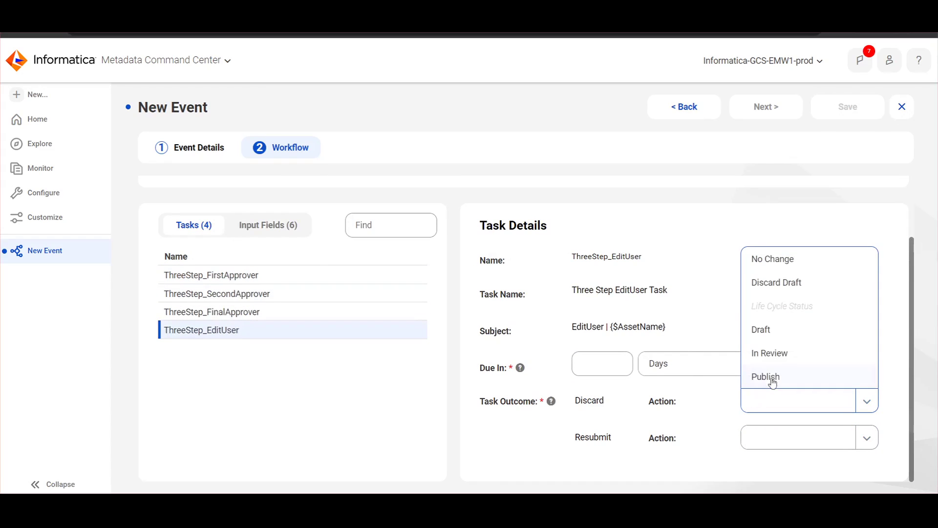
pyautogui.click(769, 286)
pyautogui.click(779, 434)
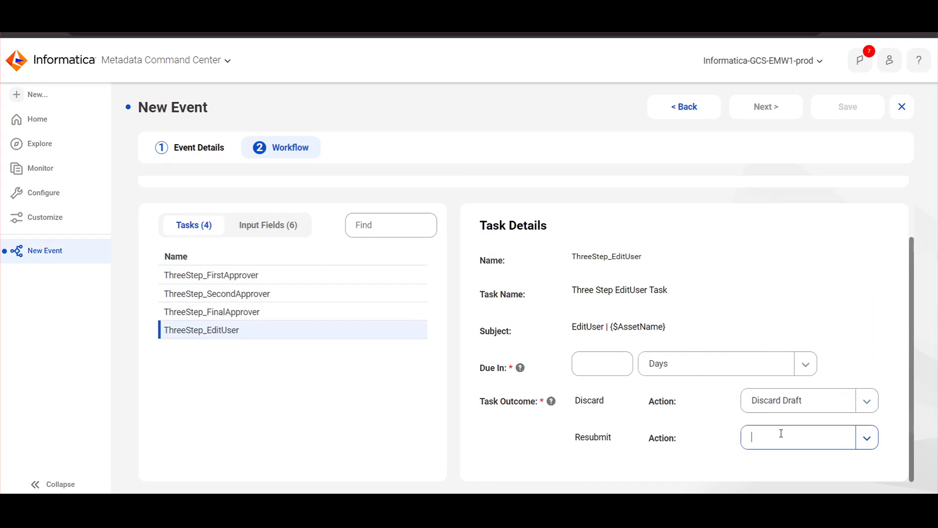
pyautogui.click(777, 400)
pyautogui.click(592, 368)
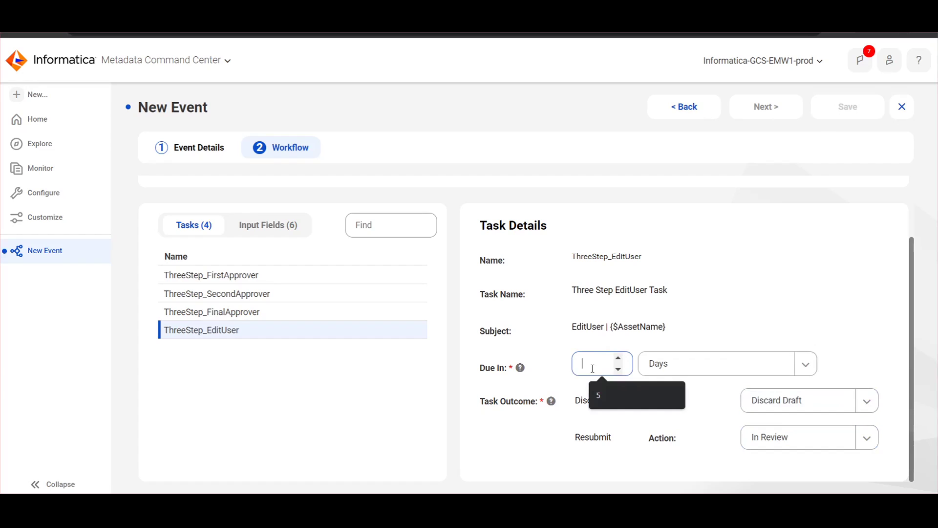
pyautogui.write('5')
# Review the due times and outcome actions of the final, second and first approver tasks.
pyautogui.click(293, 312)
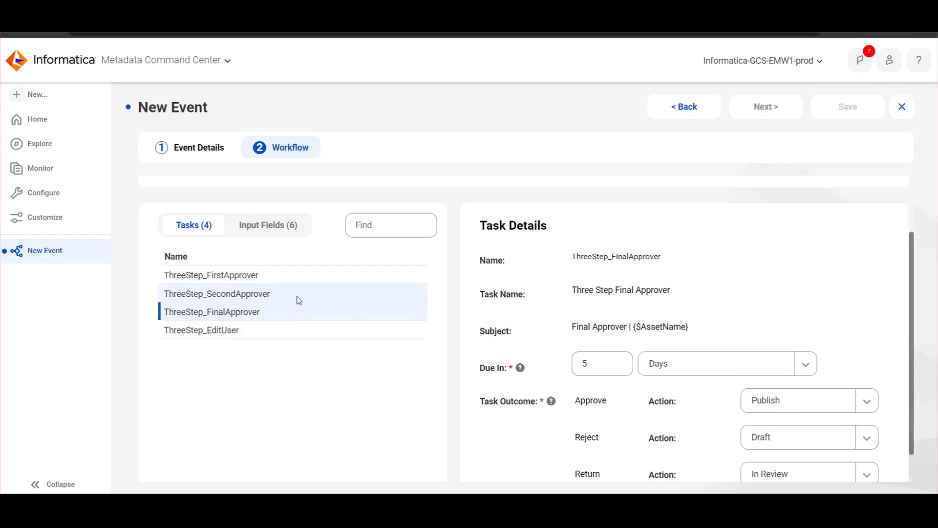
pyautogui.click(295, 294)
pyautogui.click(295, 281)
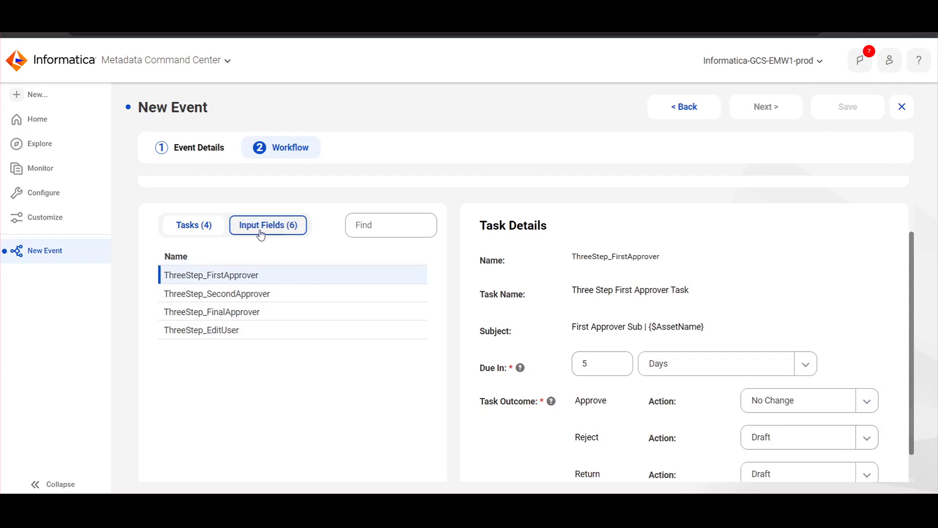
# Assign the Governance Administrator role to the FirstApprover input field of the workflow.
pyautogui.click(277, 228)
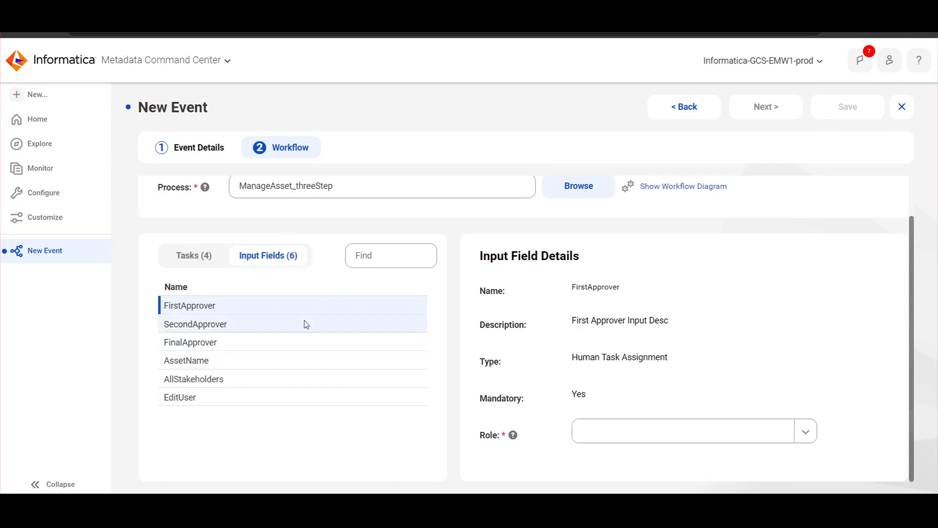
pyautogui.click(636, 434)
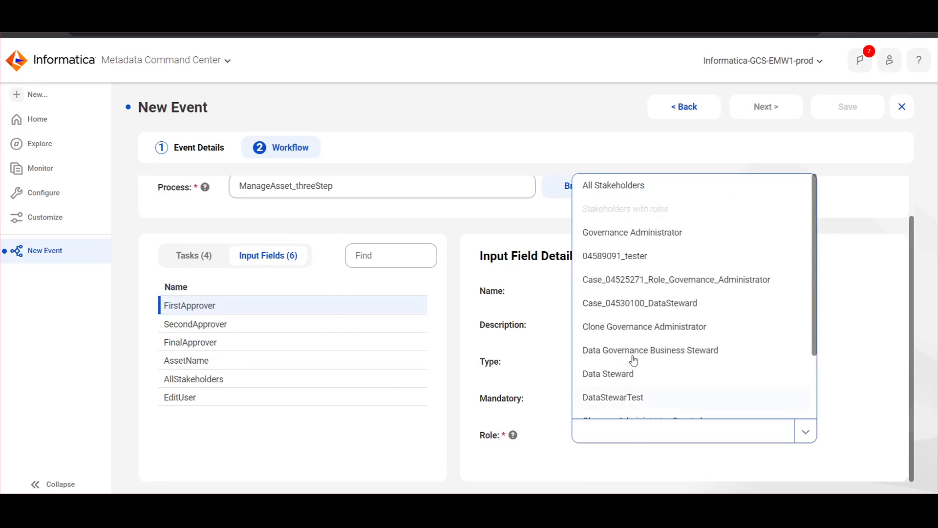
pyautogui.click(633, 234)
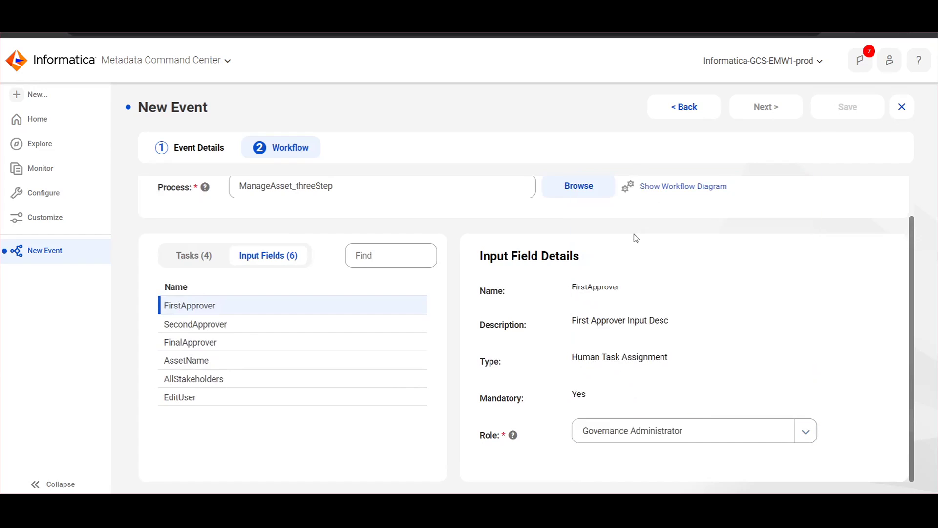
# Assign the Governance Administrator role to the SecondApprover and FinalApprover input fields of the workflow.
pyautogui.click(271, 331)
pyautogui.click(612, 427)
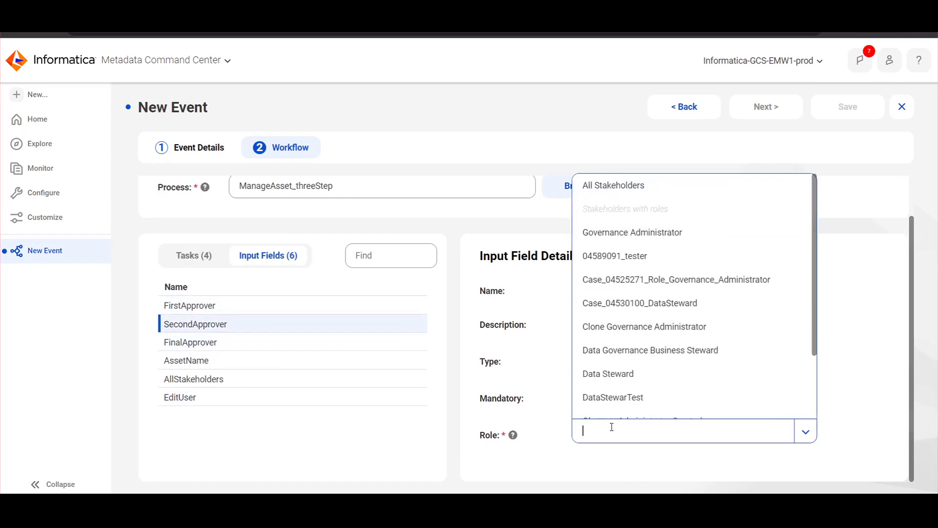
pyautogui.click(610, 236)
pyautogui.click(200, 342)
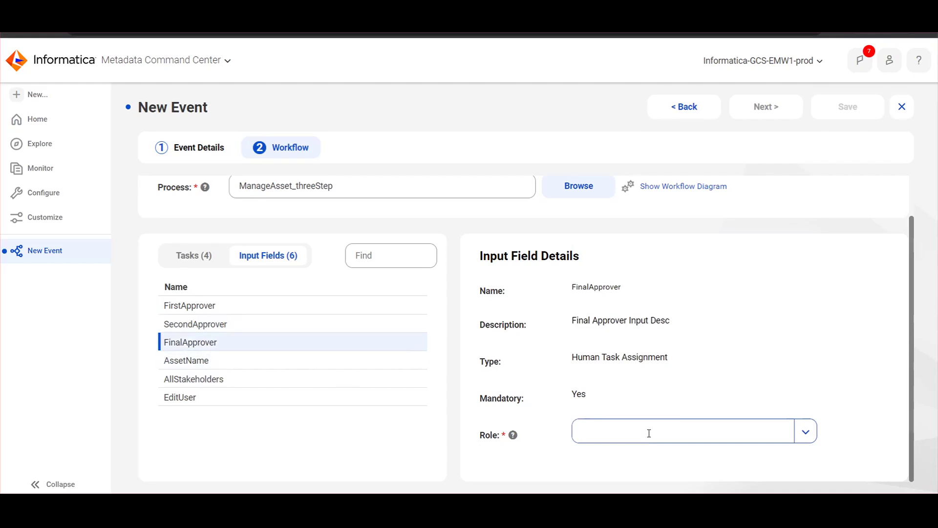
pyautogui.click(650, 431)
pyautogui.click(620, 237)
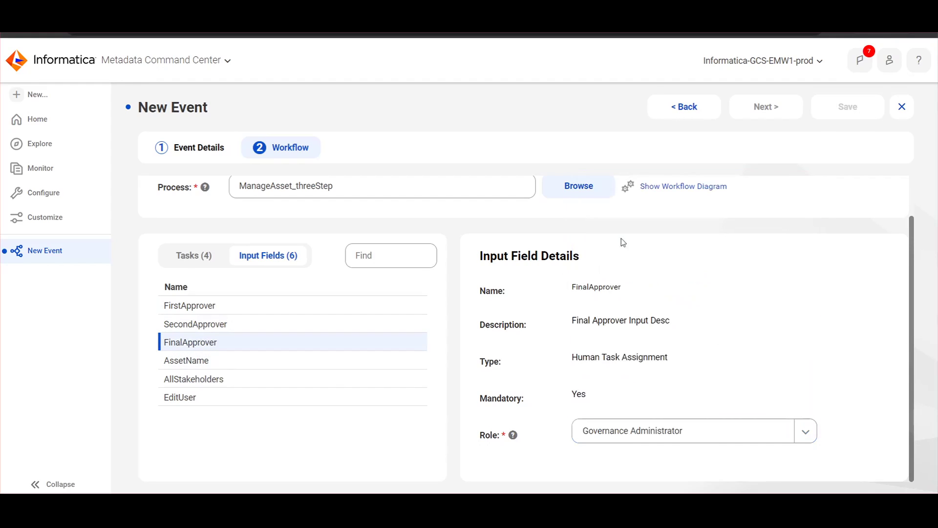
# Map the AssetName input field to the Asset Name attribute and assign the Governance Administrator role to the AllStakeholders field.
pyautogui.click(218, 371)
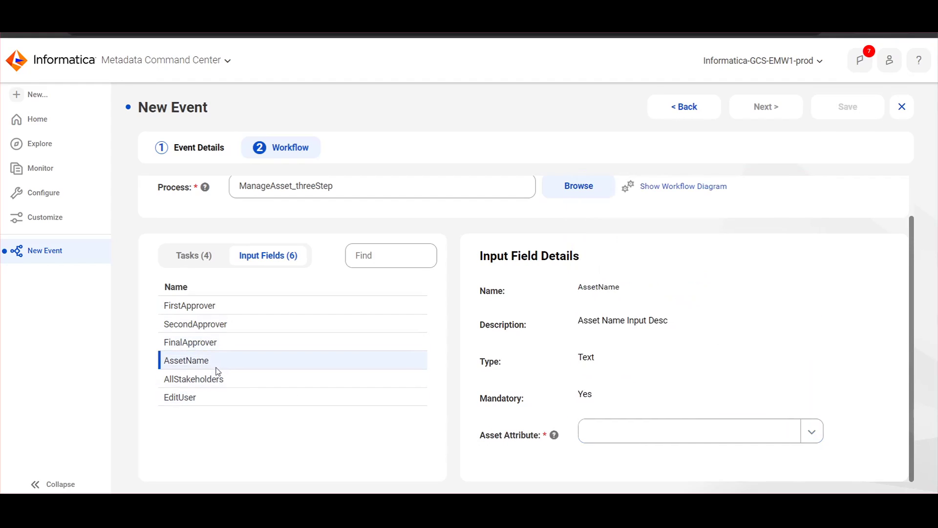
pyautogui.click(639, 434)
pyautogui.click(625, 454)
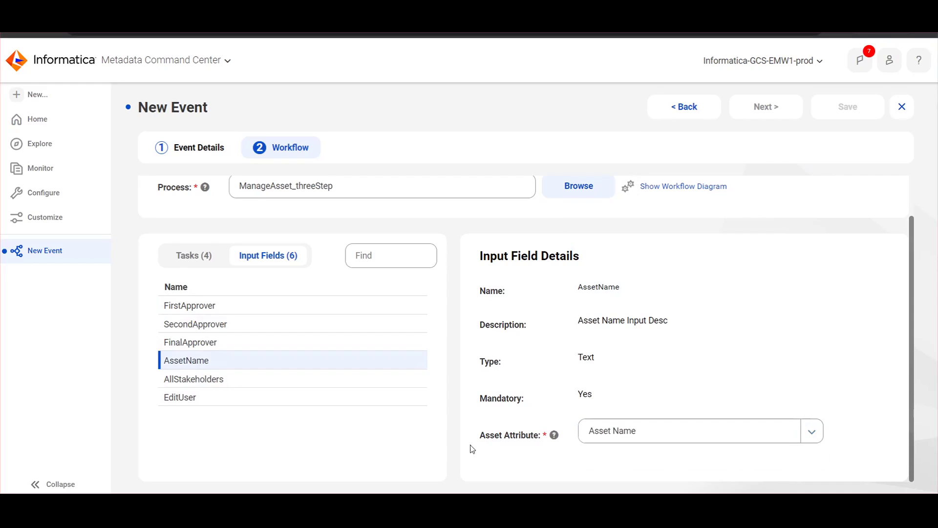
pyautogui.click(271, 383)
pyautogui.click(589, 425)
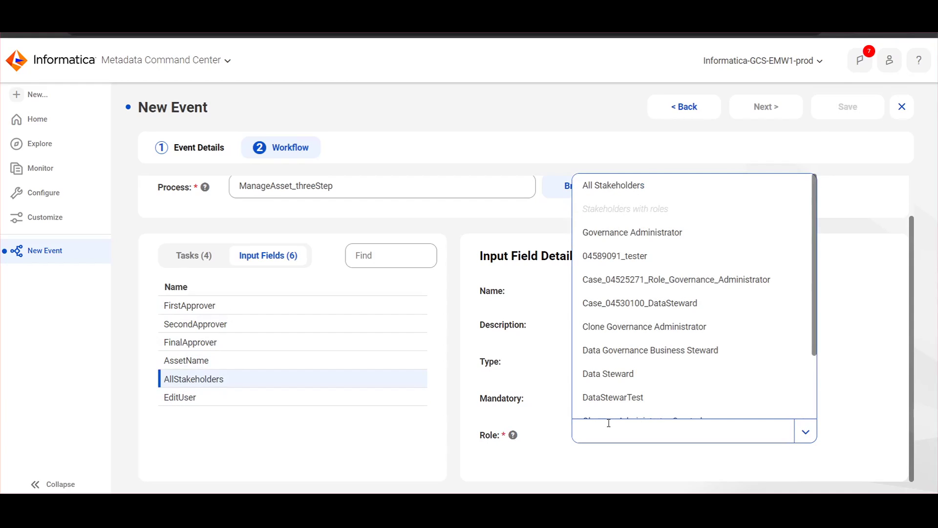
pyautogui.click(616, 232)
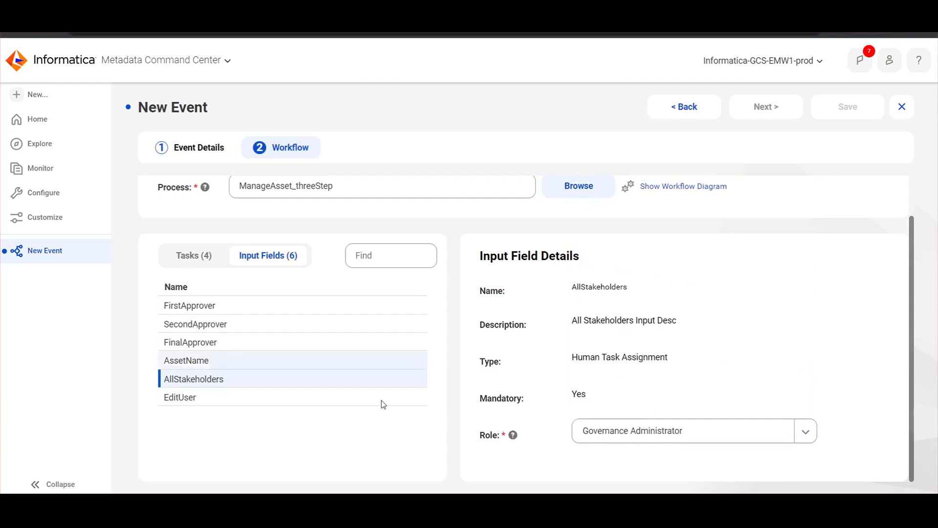
# Assign All Stakeholders as the role of the EditUser input field and save the new event.
pyautogui.click(311, 399)
pyautogui.click(680, 437)
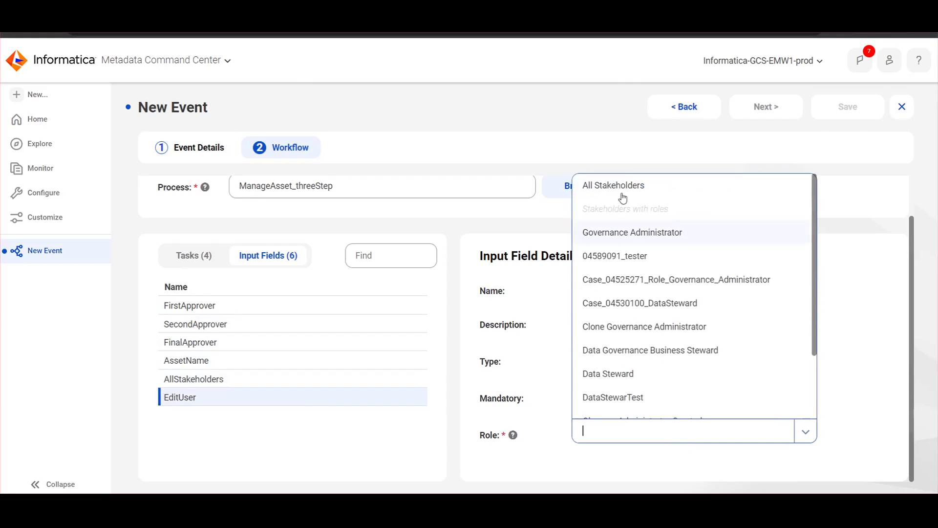
pyautogui.click(613, 186)
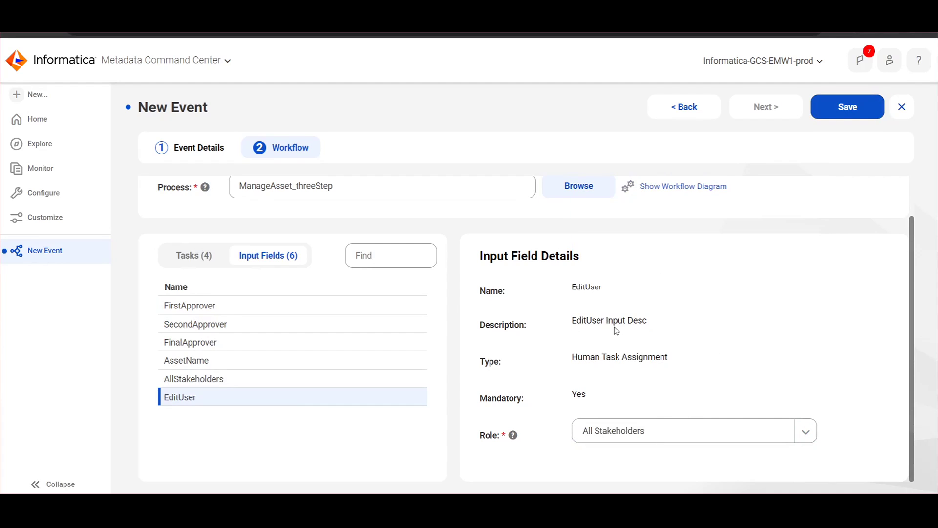
pyautogui.scroll(1, 666, 365)
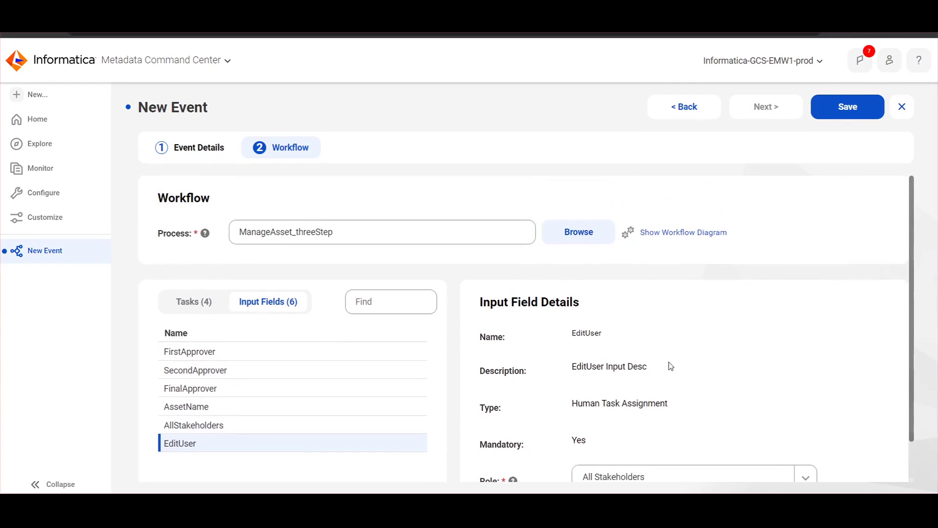
pyautogui.click(845, 112)
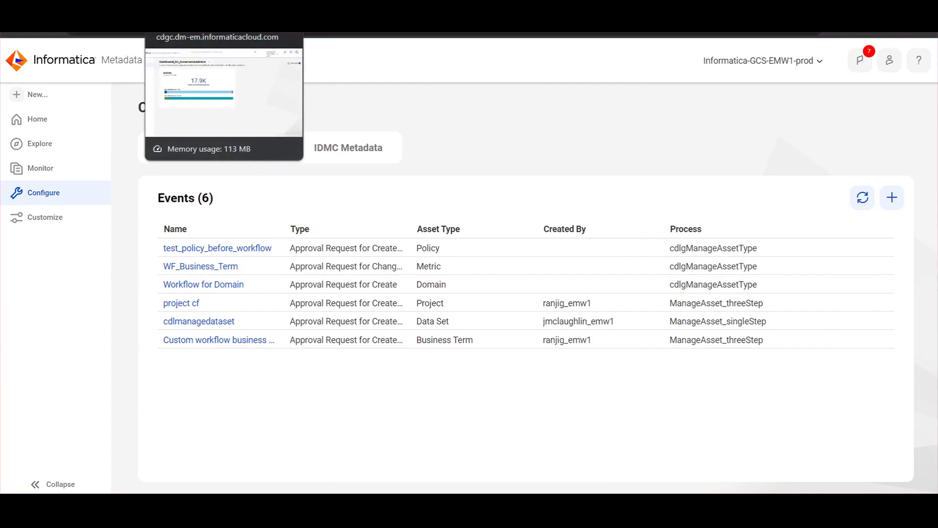
# Switch to Data Governance and Catalog and start a new Business Term asset named "test business term".
pyautogui.click(147, 30)
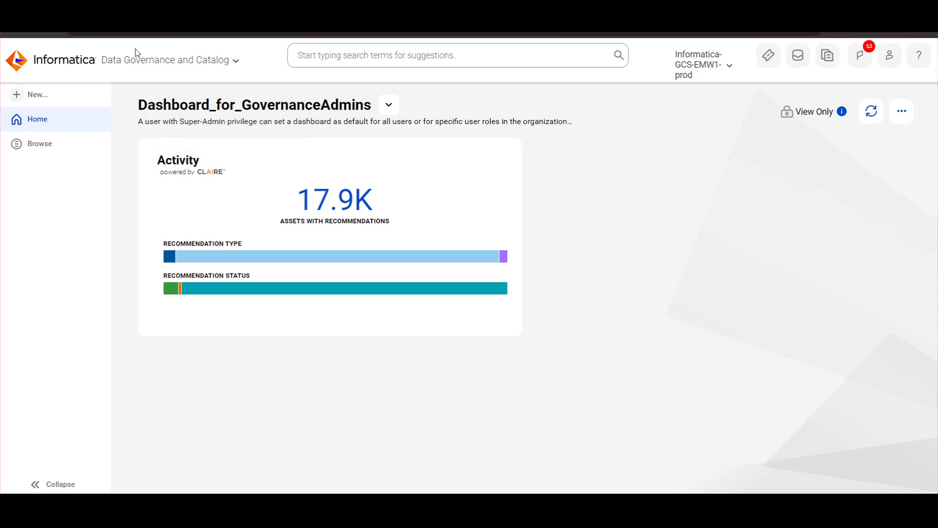
pyautogui.click(41, 95)
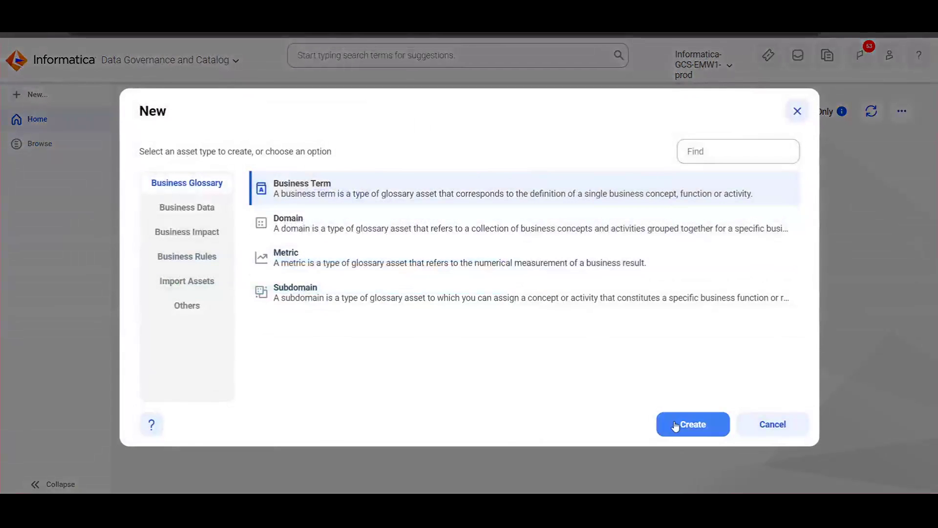
pyautogui.click(679, 423)
pyautogui.click(345, 207)
pyautogui.write('te')
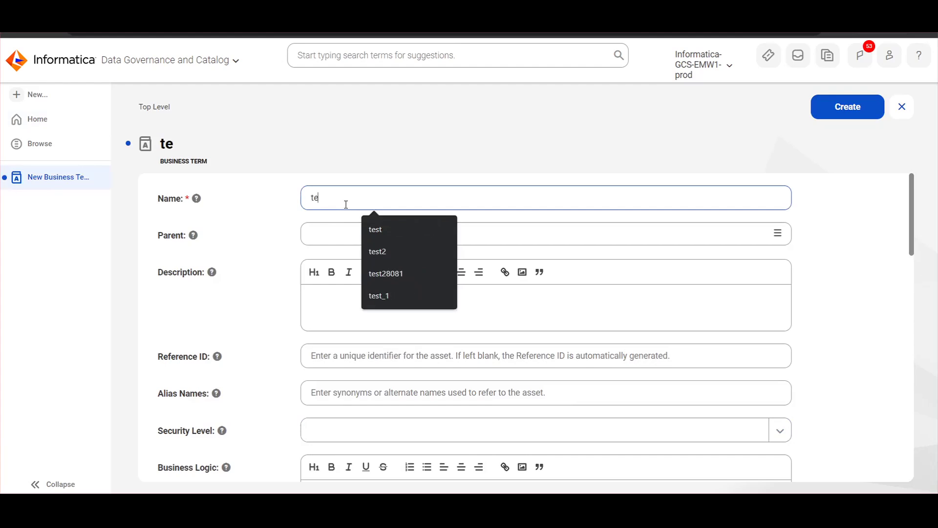
pyautogui.write('st busin')
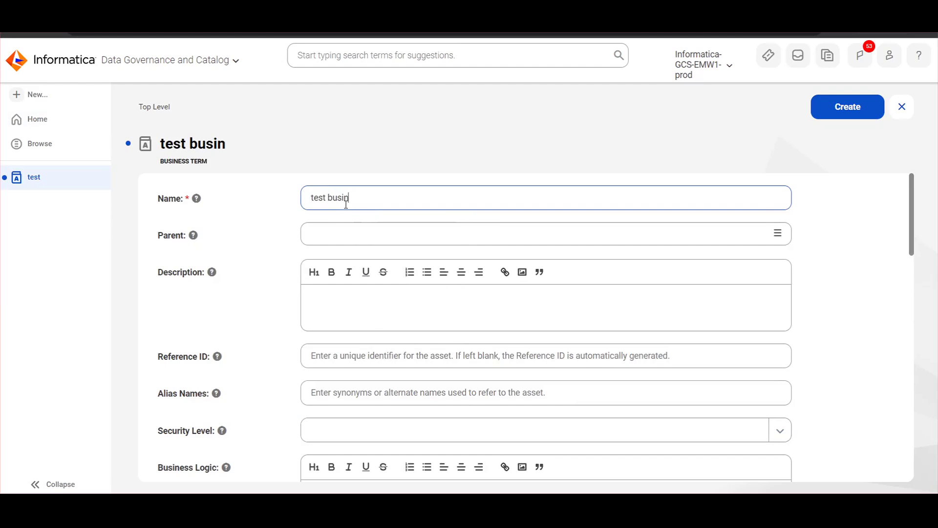
pyautogui.write('ess term')
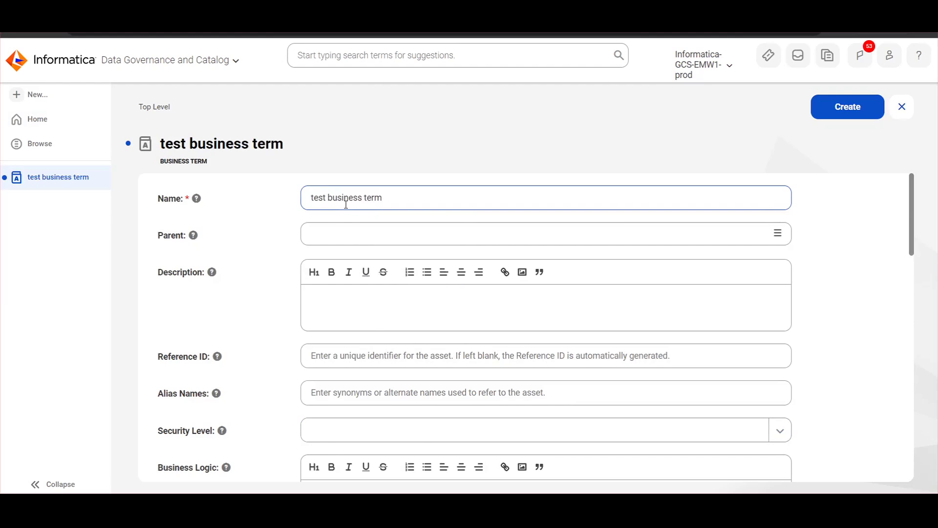
# Set the business term's CZ_test_custom_Change_value attribute to value1BIS.
pyautogui.scroll(-3, 382, 297)
pyautogui.scroll(-3, 382, 315)
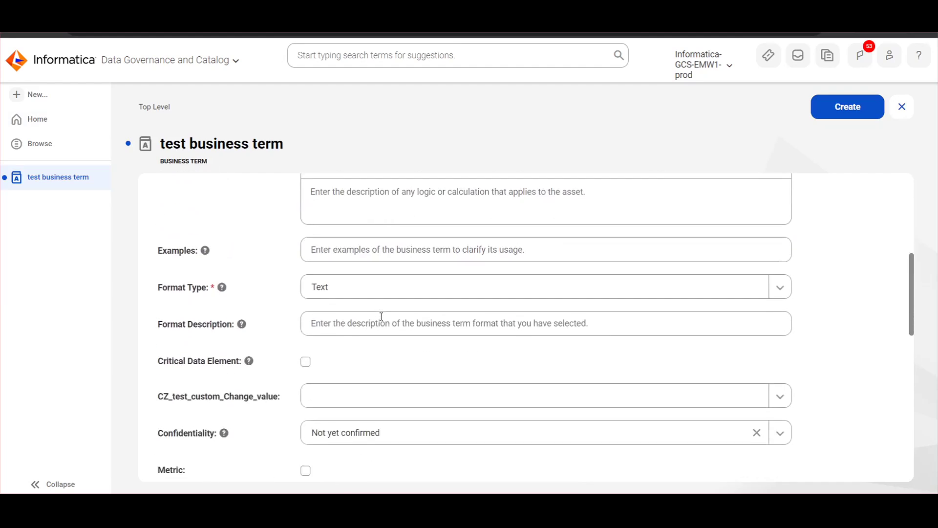
pyautogui.click(396, 388)
pyautogui.click(370, 417)
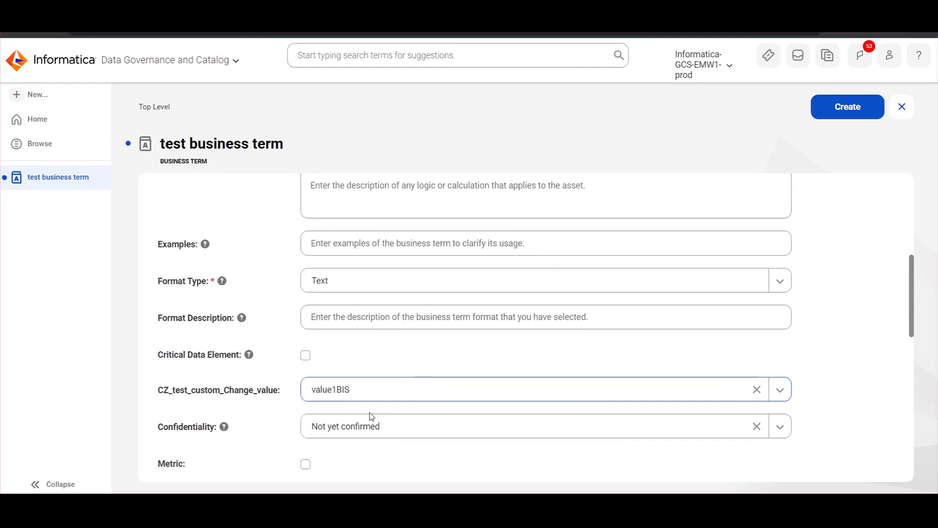
# Find the intended approver among the Governance Administrator users and add that user as a stakeholder of the business term.
pyautogui.scroll(-10, 371, 415)
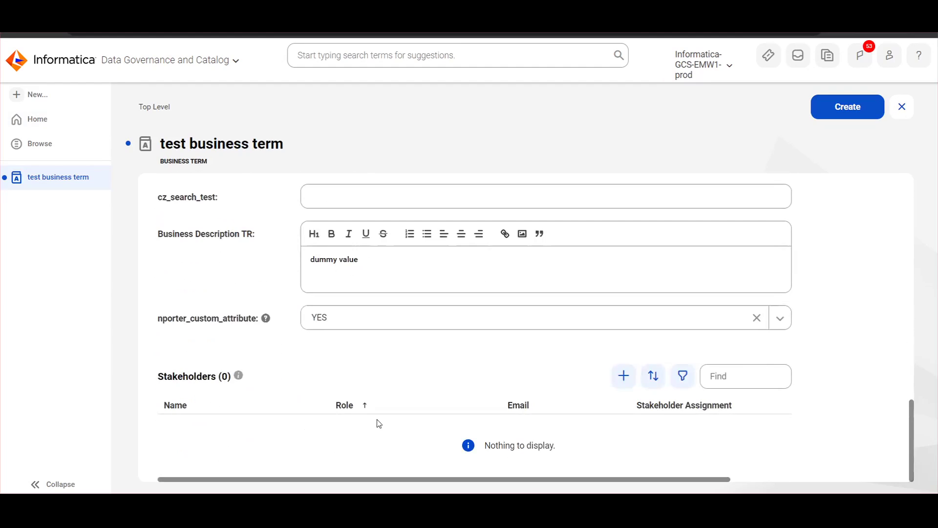
pyautogui.click(624, 376)
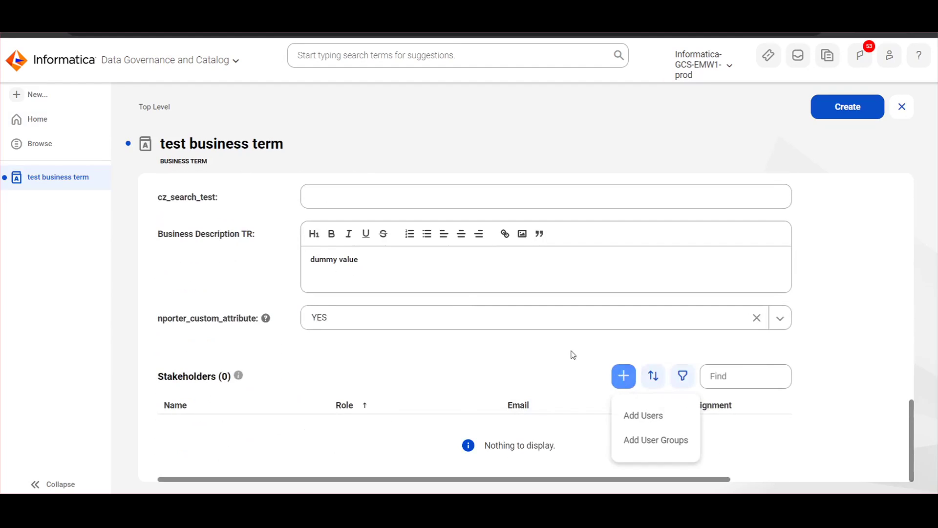
pyautogui.click(636, 416)
pyautogui.click(235, 128)
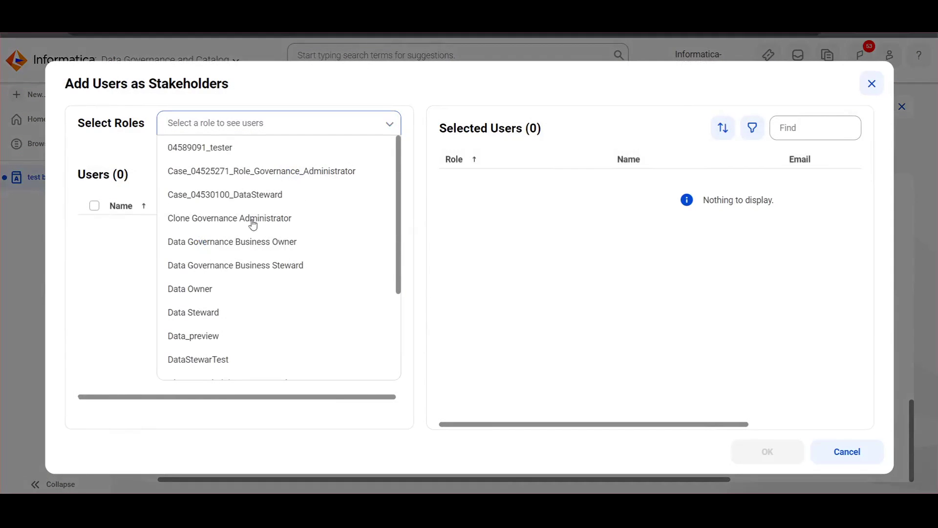
pyautogui.scroll(-2, 256, 255)
pyautogui.scroll(-1, 258, 255)
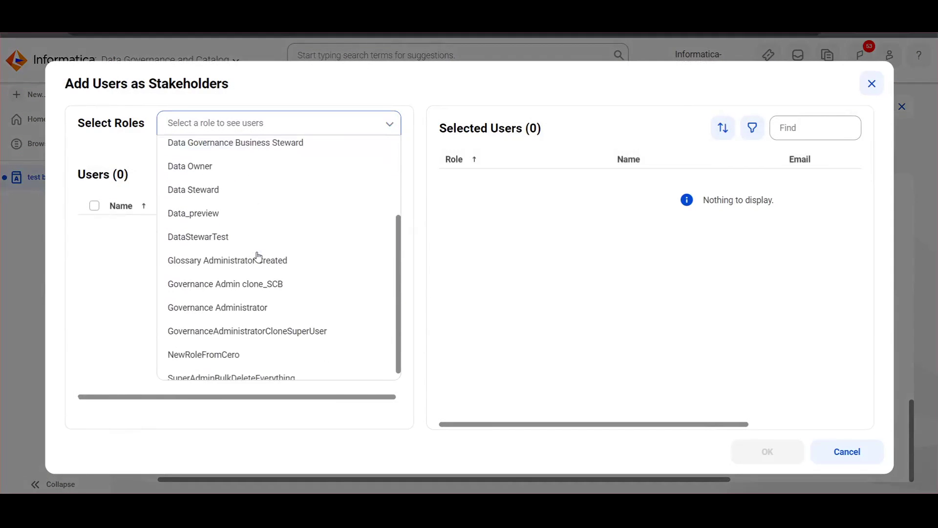
pyautogui.click(259, 306)
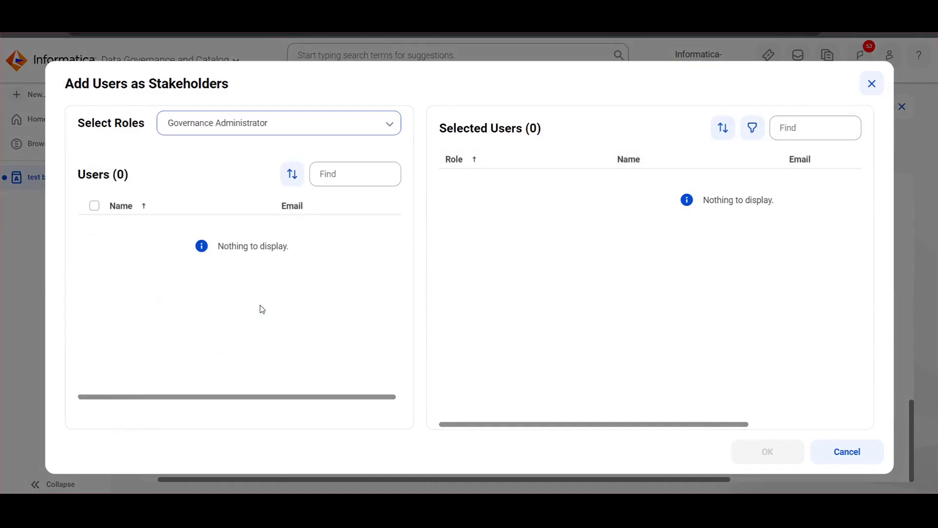
pyautogui.click(342, 180)
pyautogui.write('ranjig')
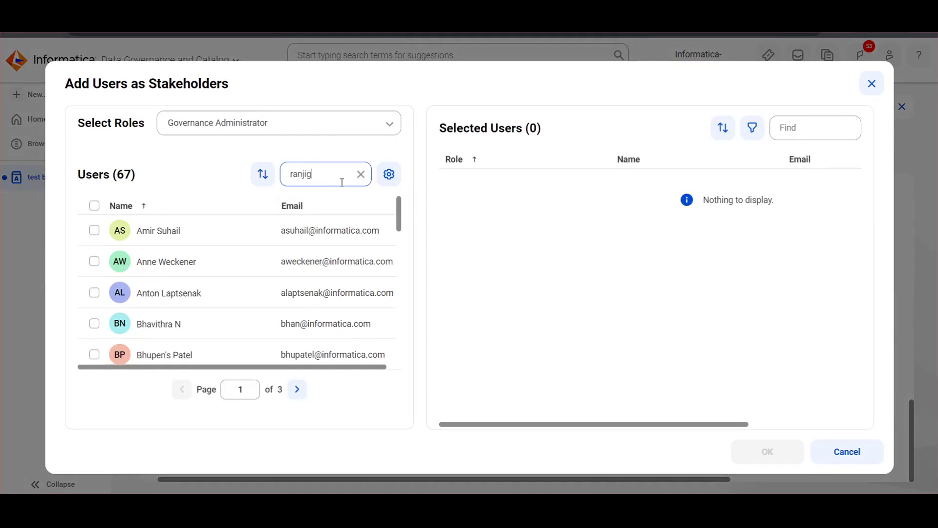
pyautogui.click(262, 239)
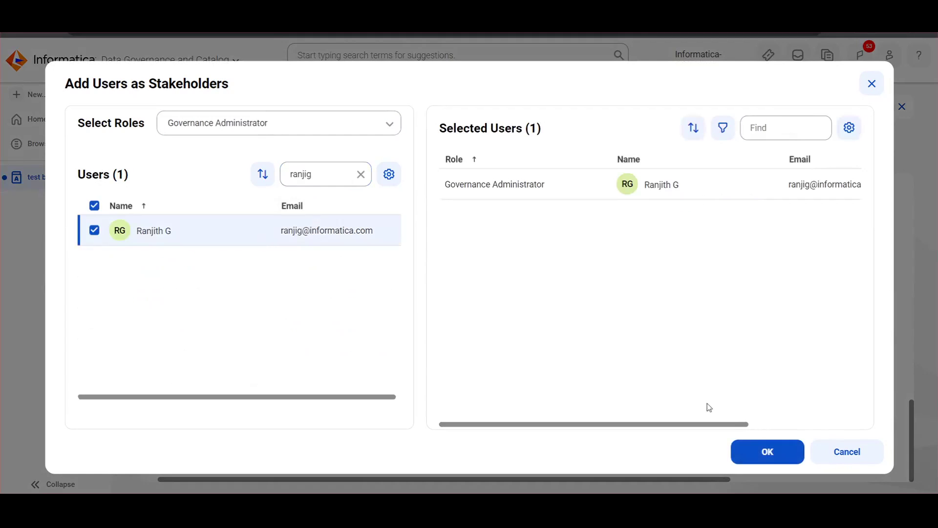
pyautogui.click(768, 452)
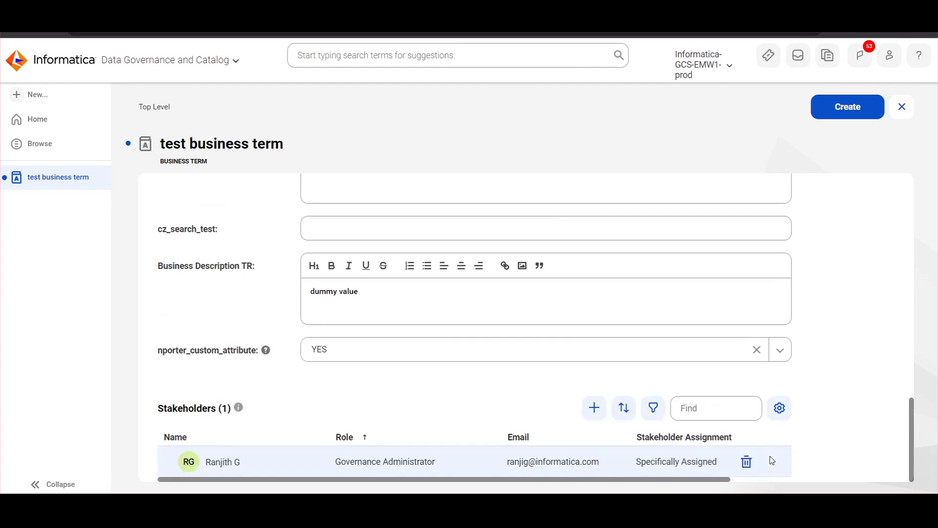
# Create the business term and send it for approval by submitting a new ticket with the default details.
pyautogui.click(844, 112)
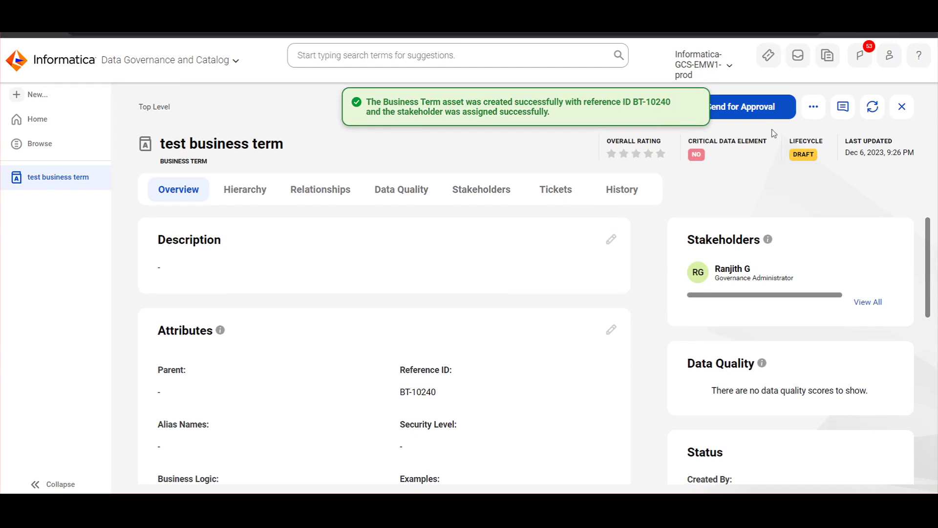
pyautogui.click(737, 114)
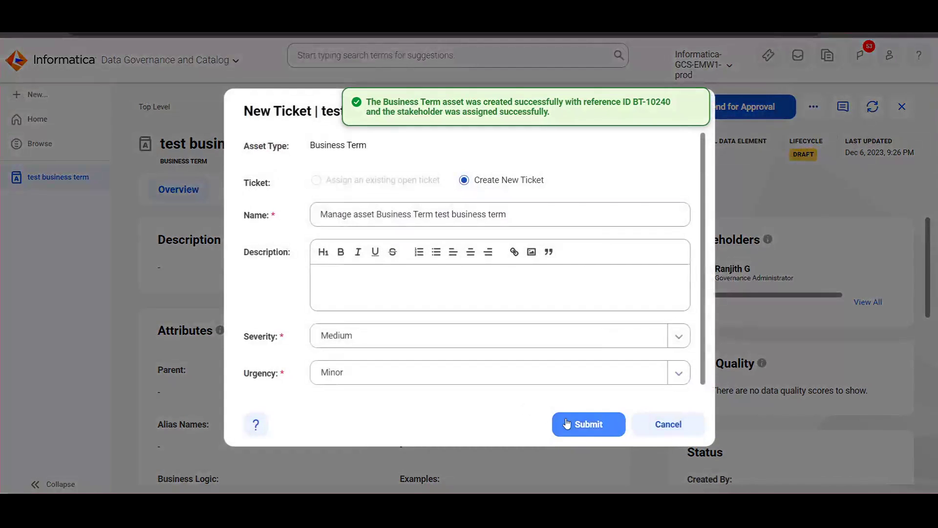
pyautogui.click(567, 423)
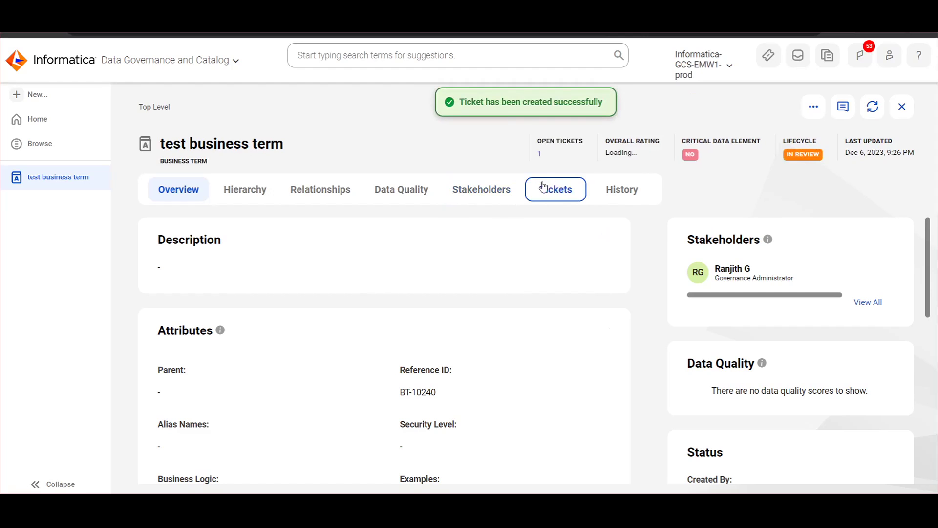
# Open the business term's approval ticket, then start and approve its ThreeStep_FirstApprover task.
pyautogui.click(555, 189)
pyautogui.click(223, 291)
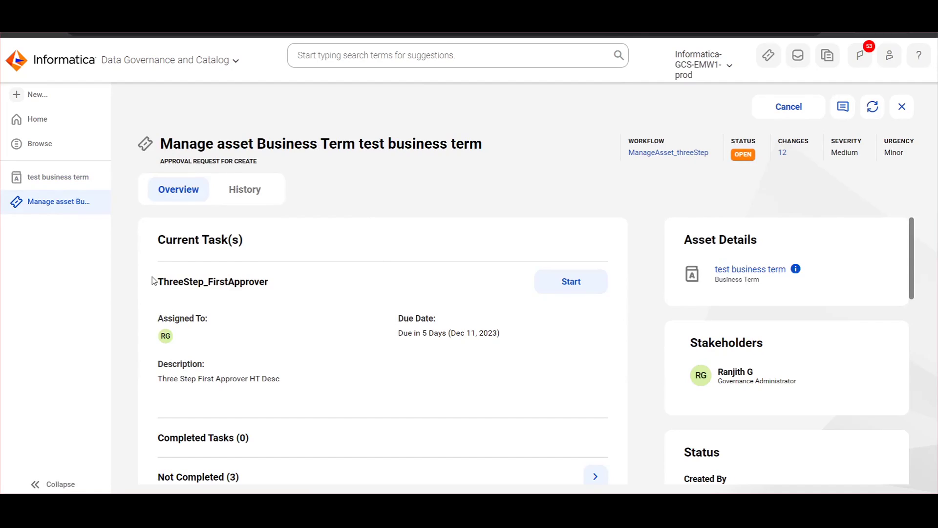
pyautogui.click(576, 281)
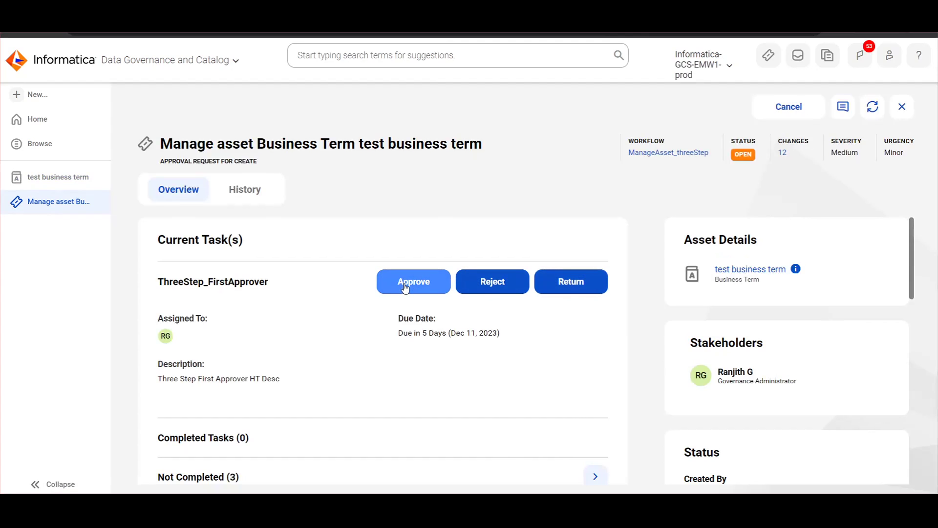
pyautogui.click(404, 284)
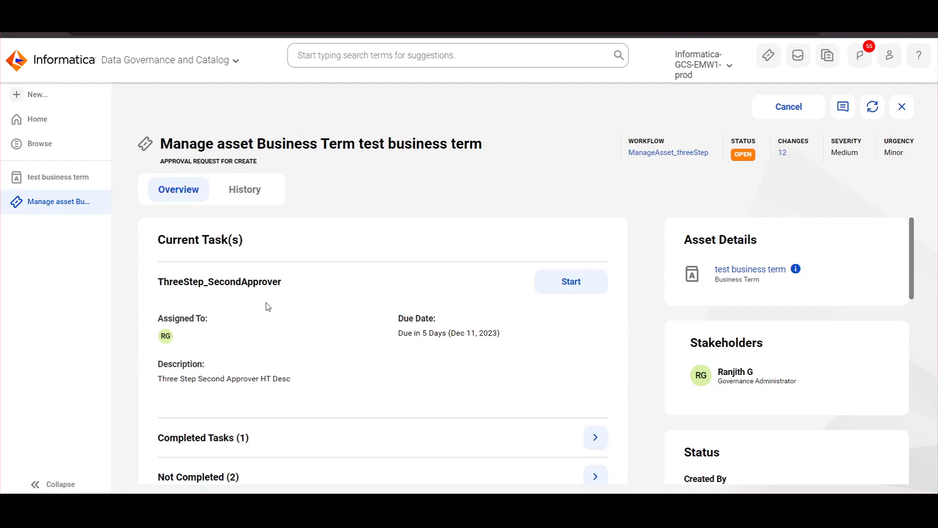
# Start the ThreeStep_SecondApprover task of the approval ticket and return it to the previous approver.
pyautogui.click(568, 289)
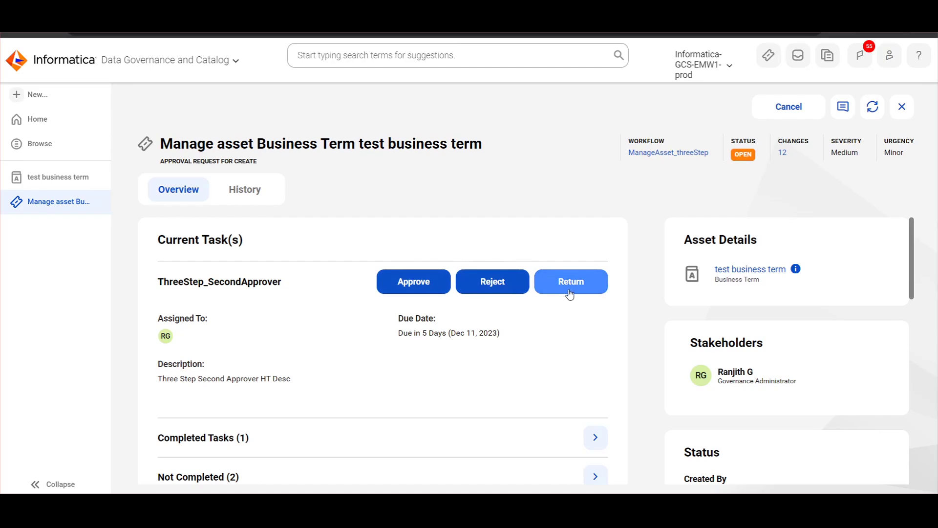
pyautogui.click(570, 293)
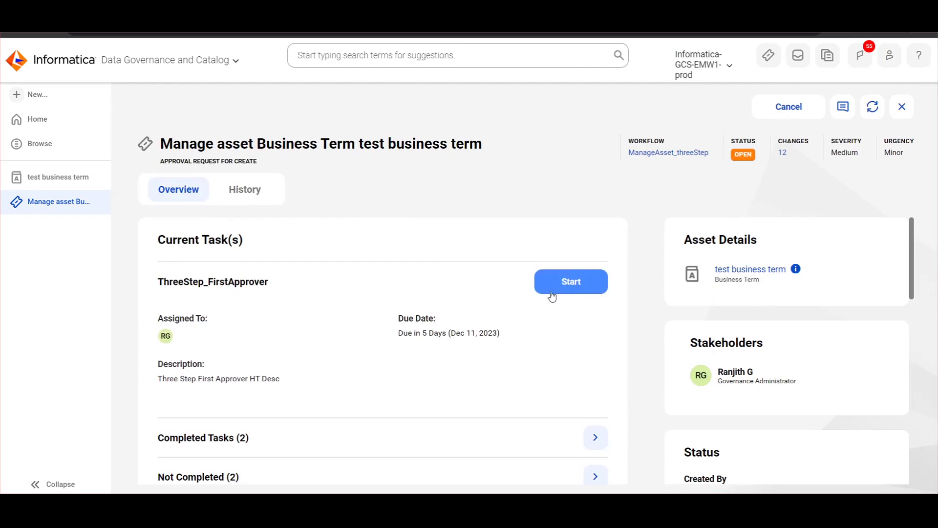
# Start and approve the returned ThreeStep_FirstApprover task, then start and approve the ThreeStep_SecondApprover task, checking the business term's lifecycle.
pyautogui.click(552, 293)
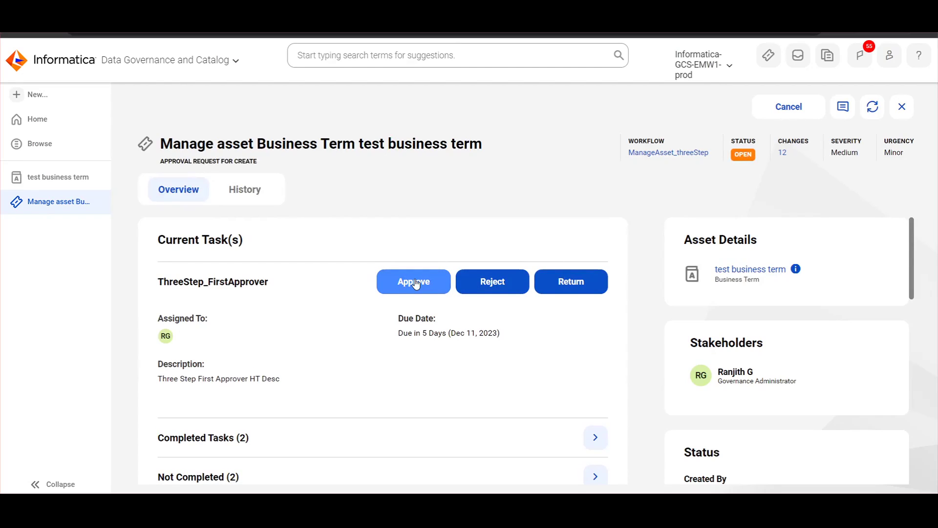
pyautogui.click(415, 282)
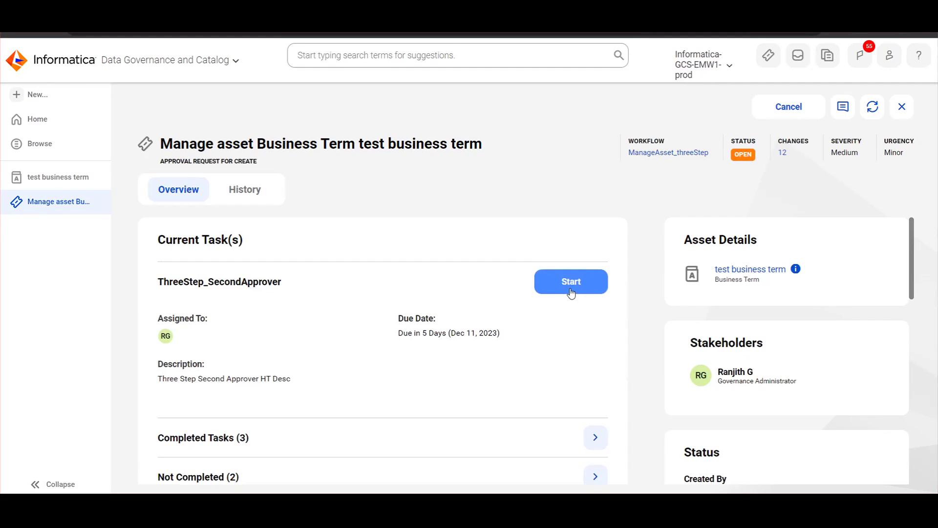
pyautogui.click(564, 293)
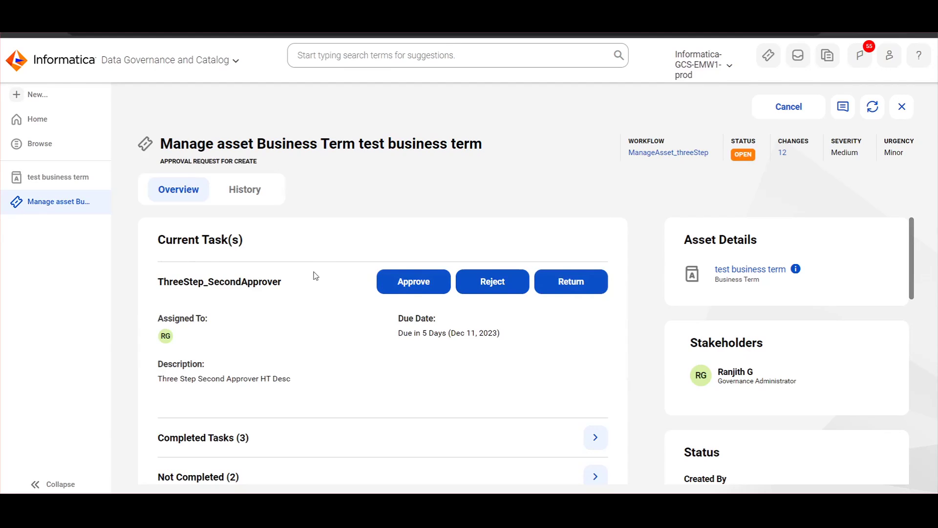
pyautogui.click(57, 178)
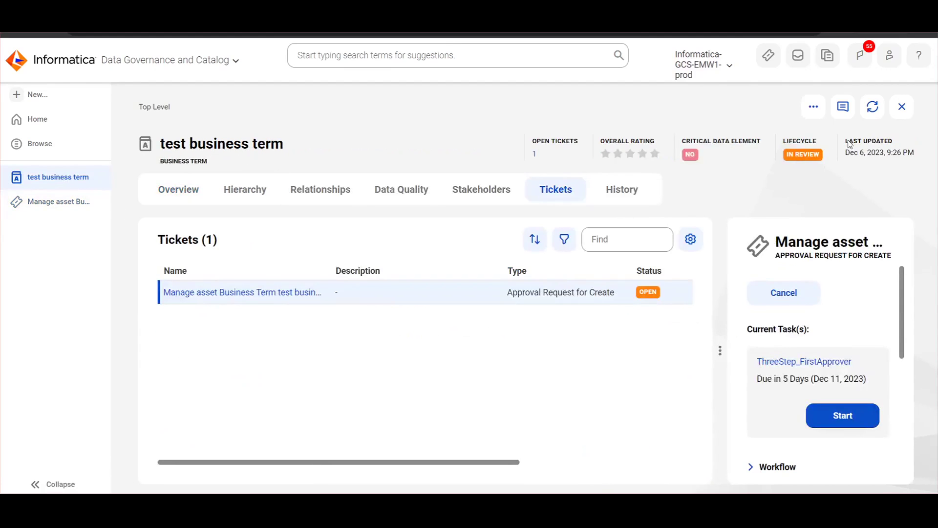
pyautogui.click(873, 106)
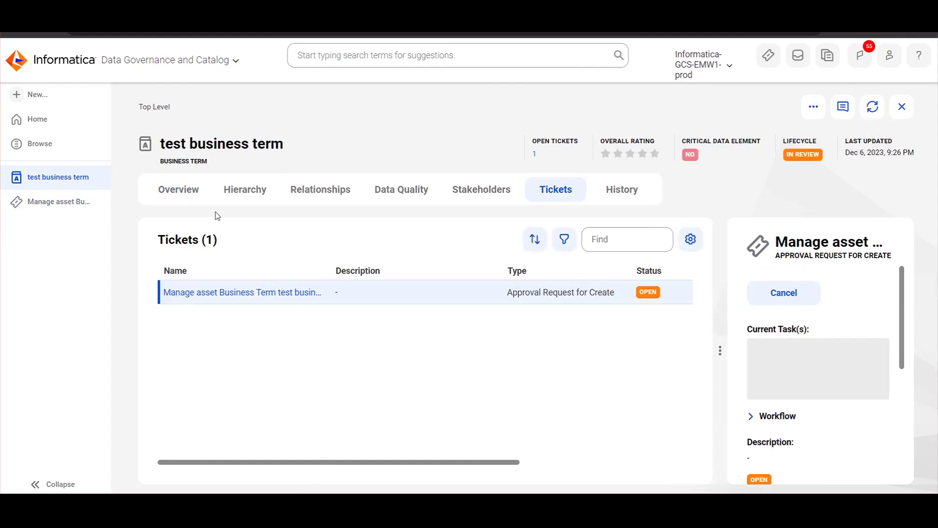
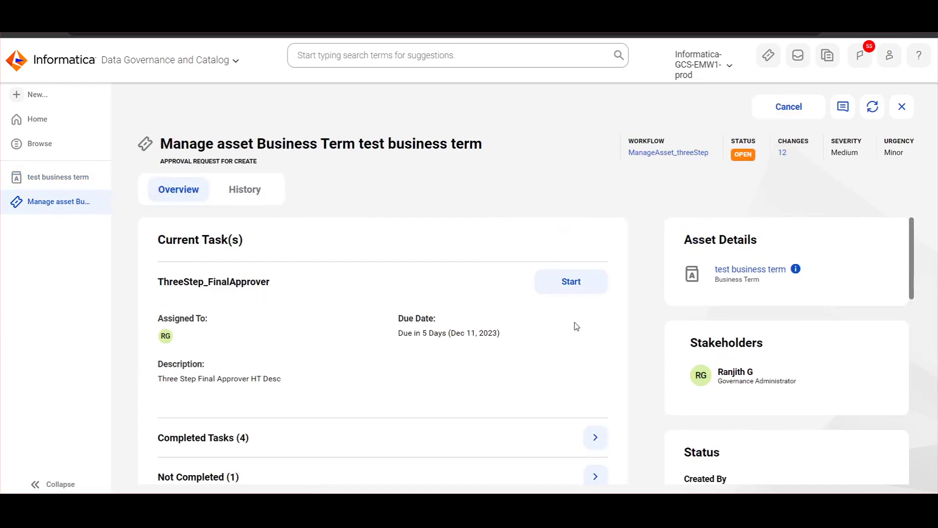
# Start and approve the ThreeStep_FinalApprover task, then refresh the business term to check its lifecycle status.
pyautogui.click(567, 283)
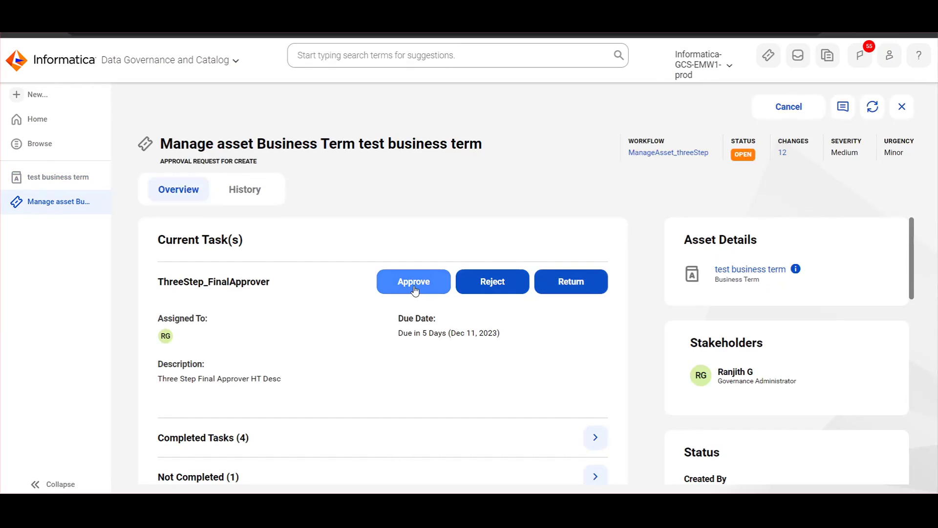
pyautogui.click(414, 289)
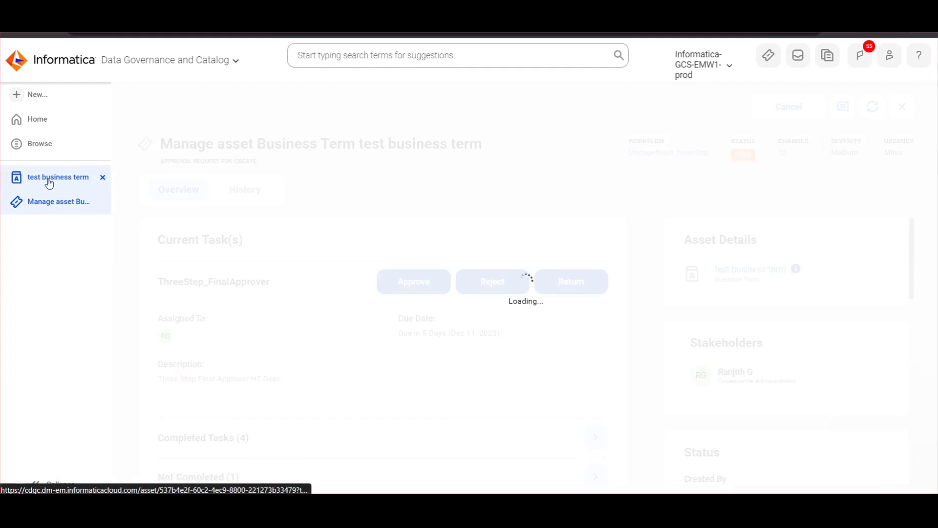
pyautogui.click(51, 178)
pyautogui.click(873, 106)
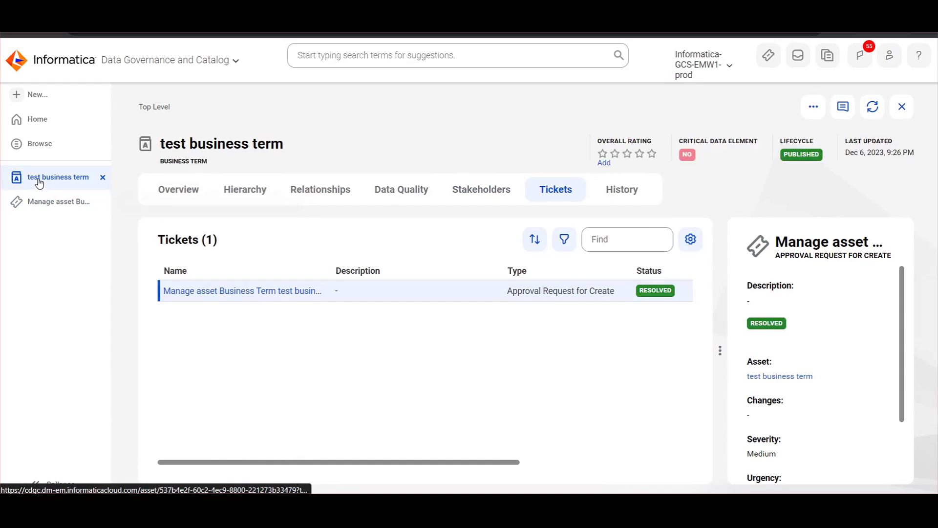
# Set the published business term's description to "change" and send it for approval with a new ticket using the default details.
pyautogui.click(178, 190)
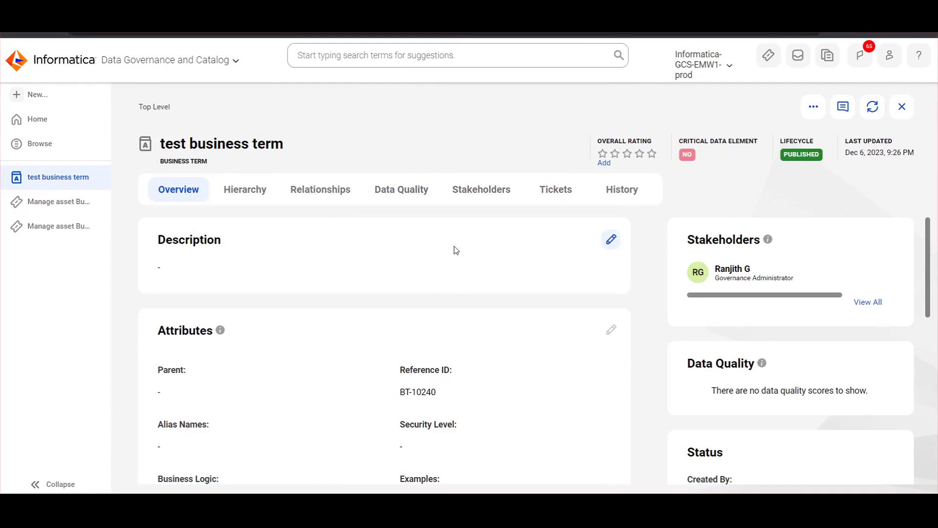
pyautogui.click(610, 241)
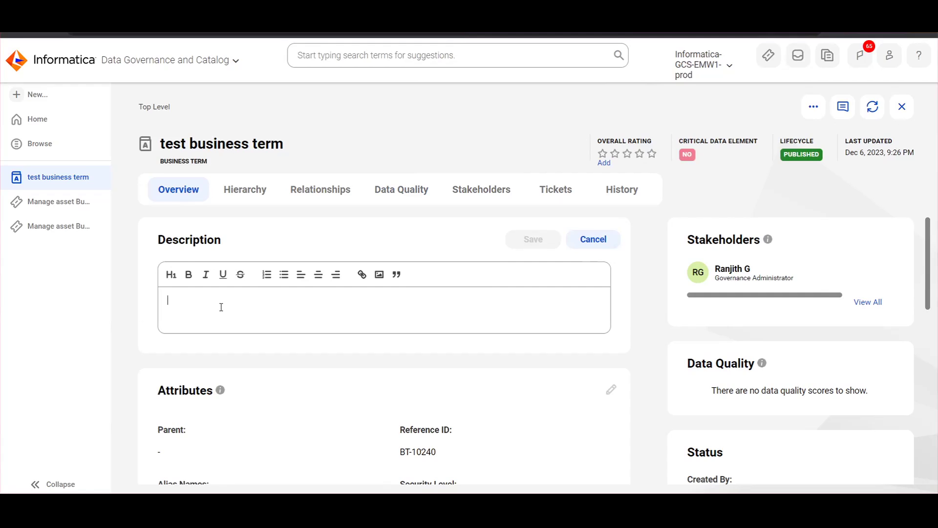
pyautogui.write('chnage')
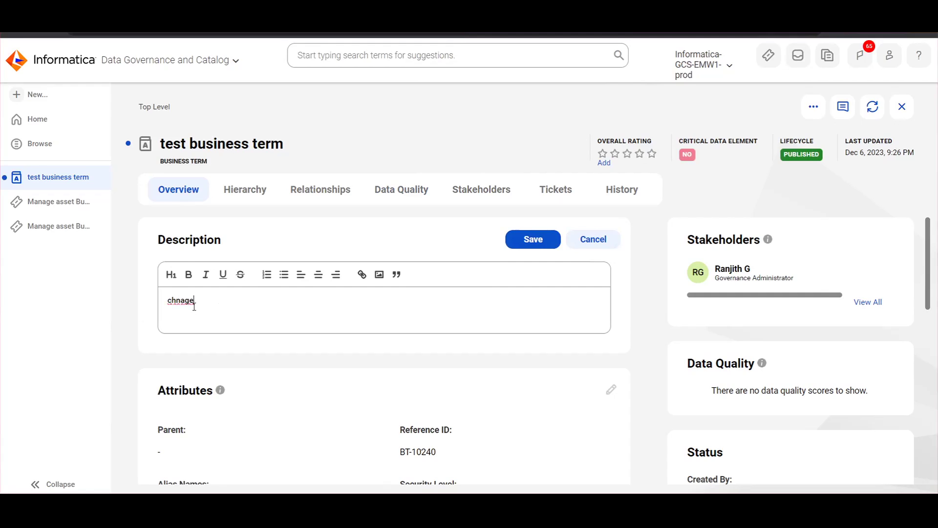
pyautogui.click(184, 300)
pyautogui.press('BackSpace')
pyautogui.press('BackSpace')
pyautogui.write('an')
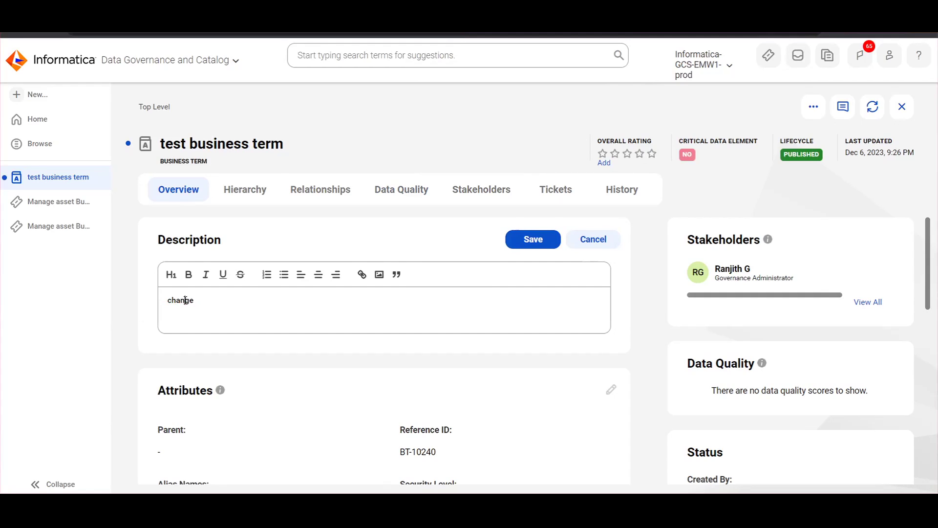
pyautogui.click(526, 245)
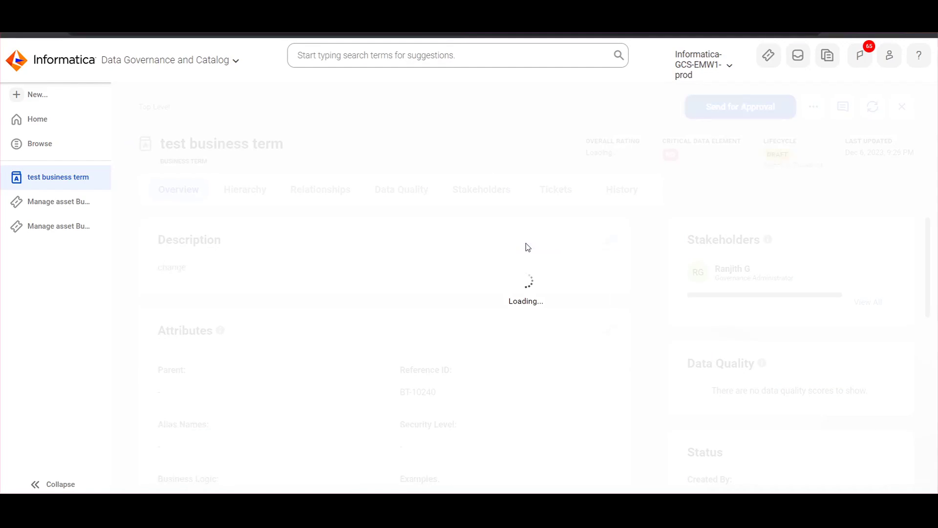
pyautogui.click(767, 107)
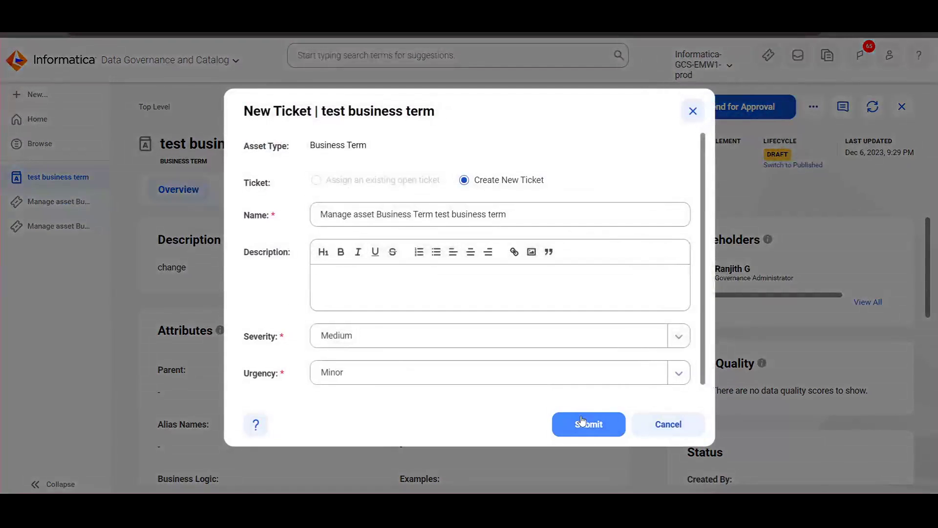
pyautogui.click(583, 422)
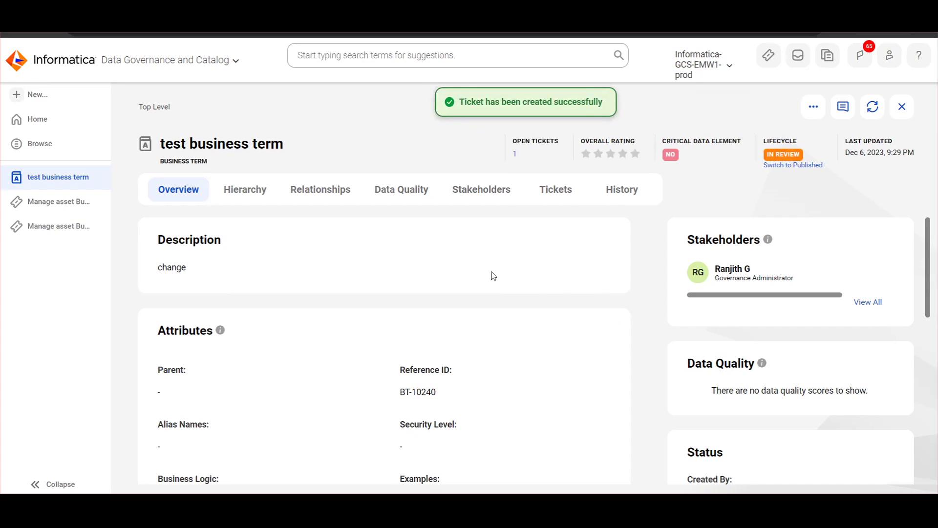
# Open the business term's new change-request ticket, then start and approve its ThreeStep_FirstApprover task.
pyautogui.click(556, 189)
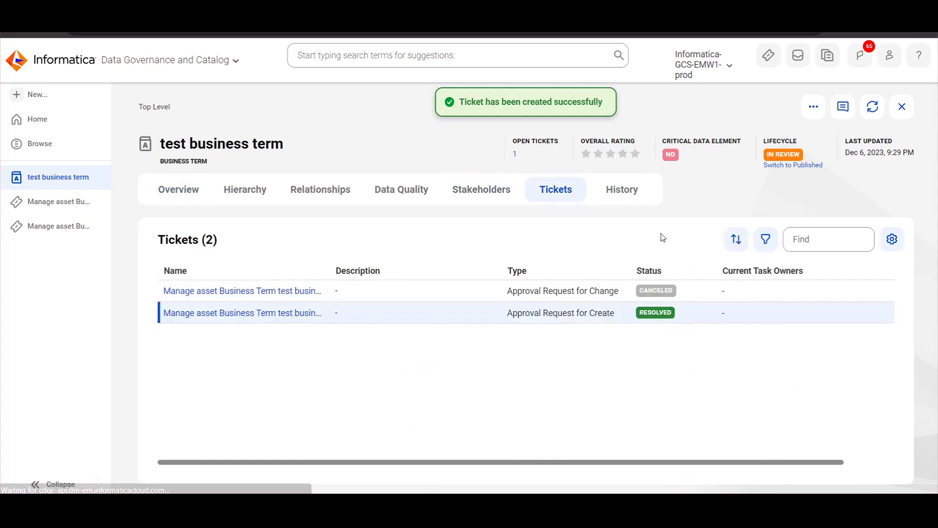
pyautogui.click(215, 297)
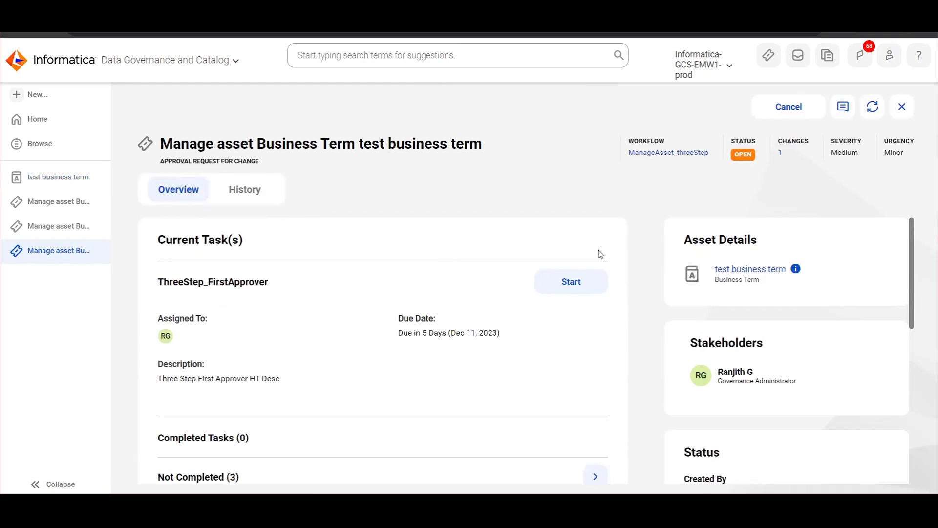
pyautogui.click(575, 286)
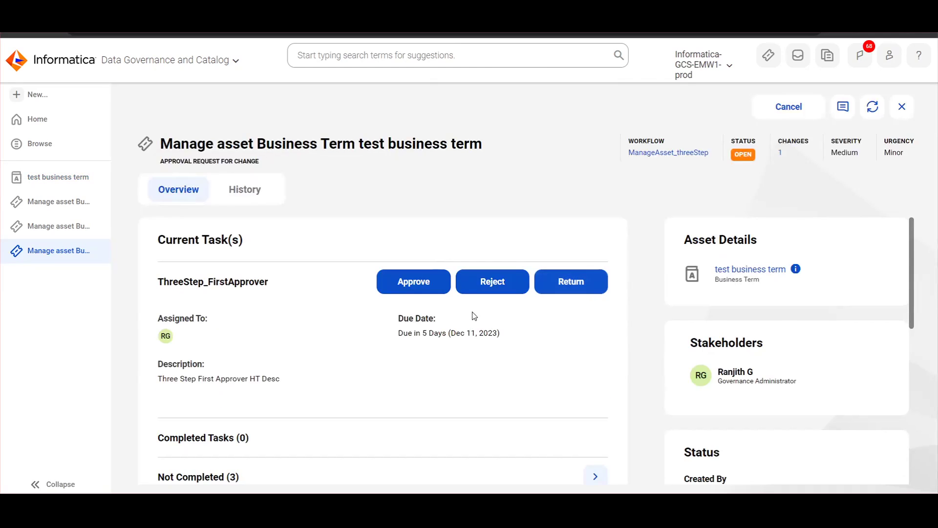
pyautogui.click(409, 286)
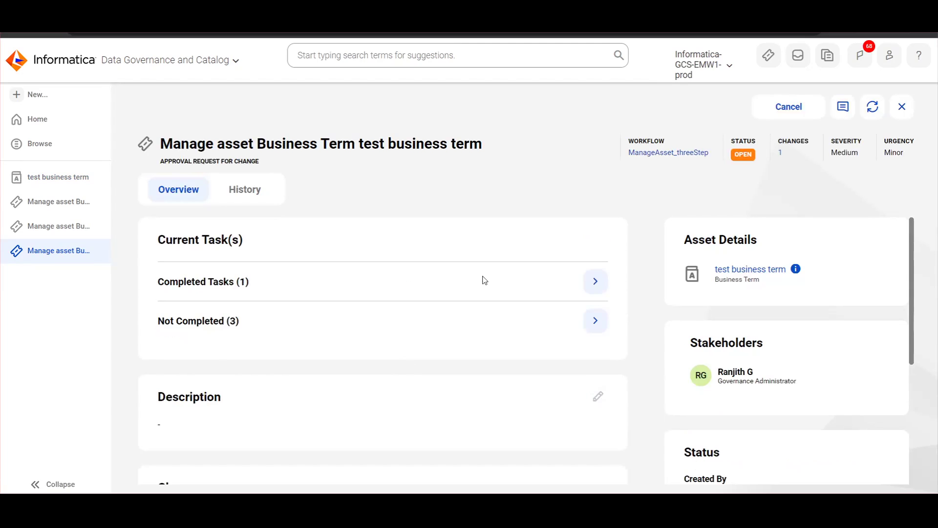
# Start and reject the change ticket's ThreeStep_SecondApprover task, then refresh the business term to check its lifecycle status.
pyautogui.click(581, 283)
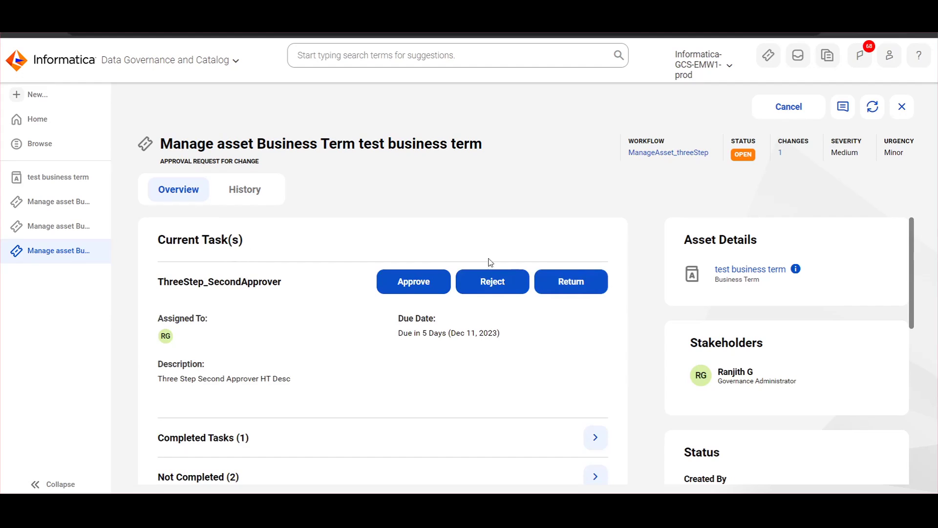
pyautogui.click(474, 282)
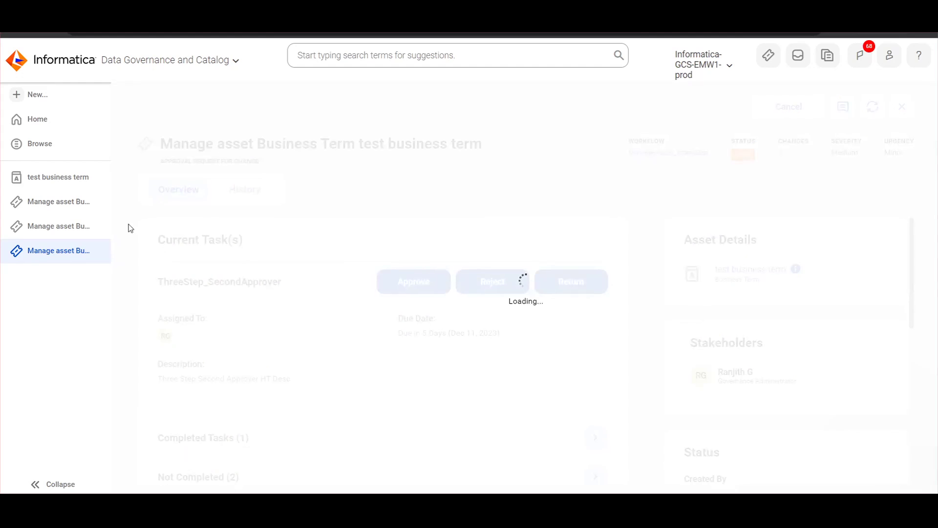
pyautogui.click(66, 181)
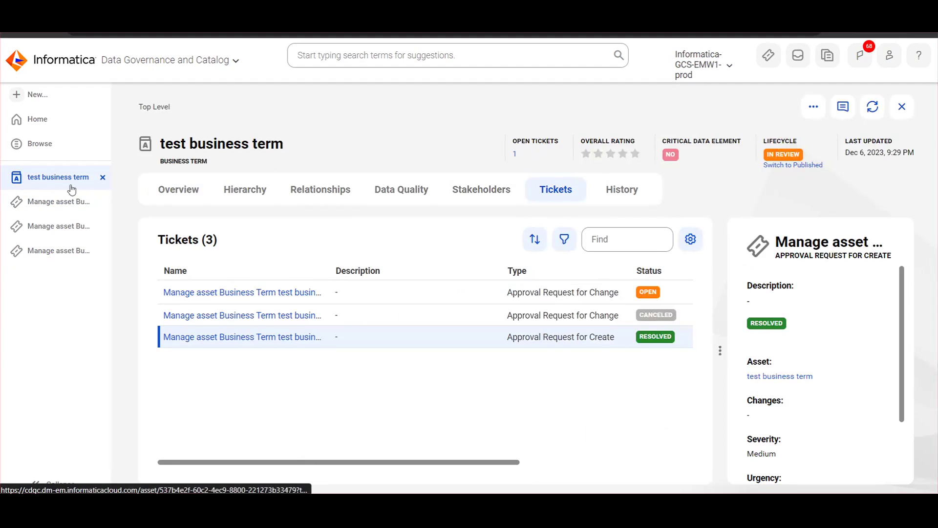
pyautogui.click(865, 112)
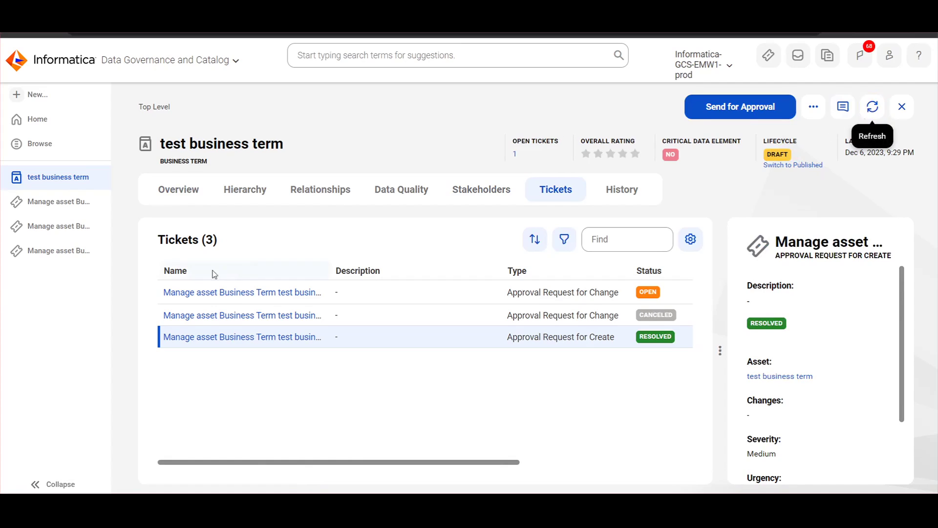
# Set the business term's description to "changes" and resubmit it for approval on the existing open ticket.
pyautogui.click(180, 190)
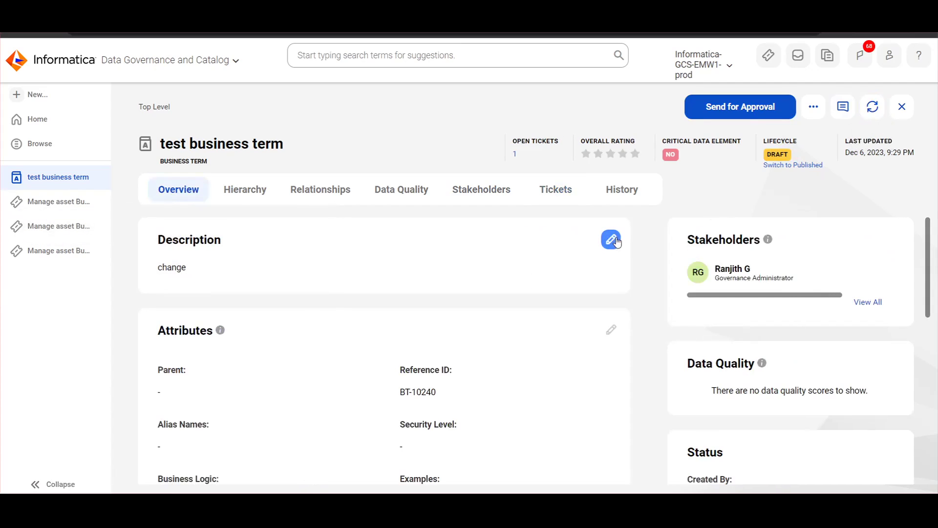
pyautogui.click(611, 239)
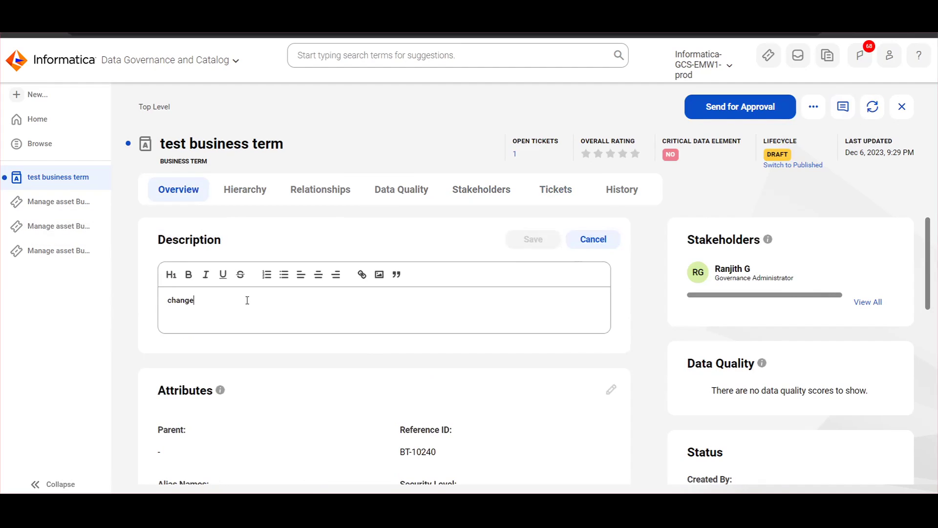
pyautogui.write('s')
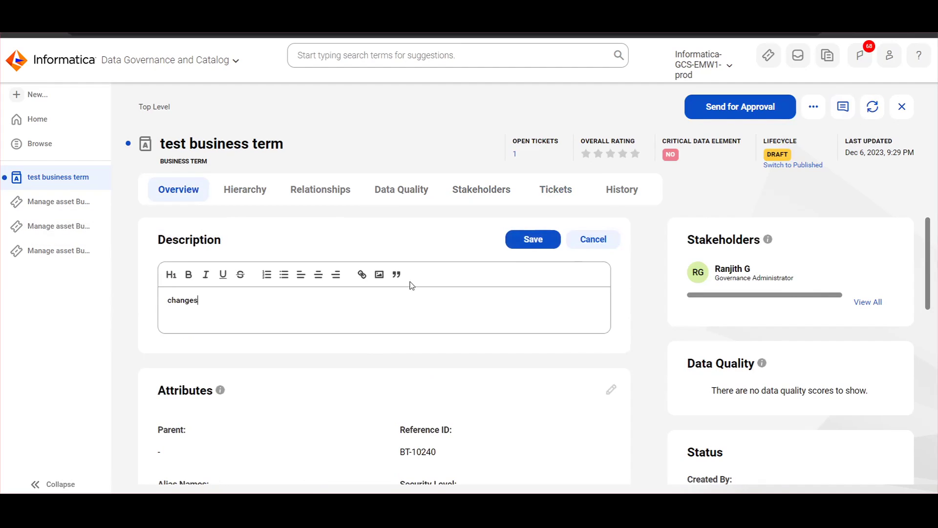
pyautogui.click(533, 247)
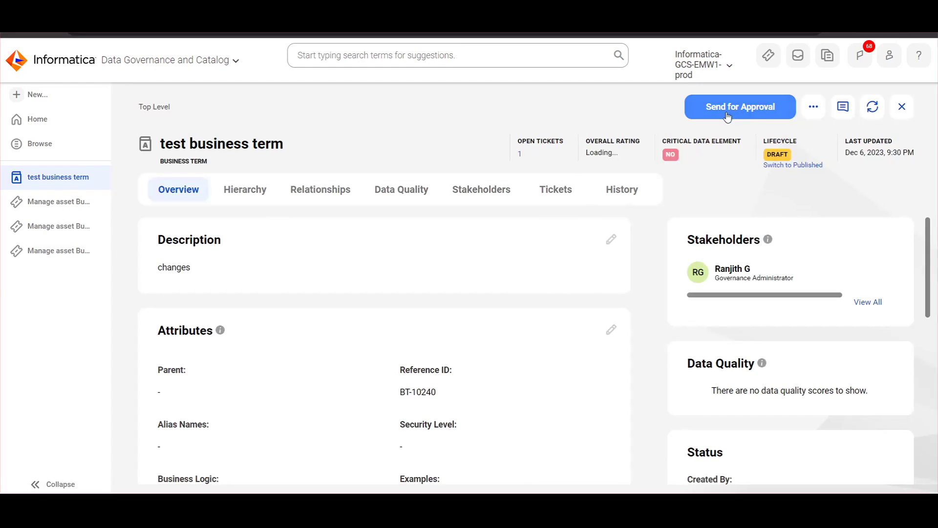
pyautogui.click(727, 116)
pyautogui.click(582, 431)
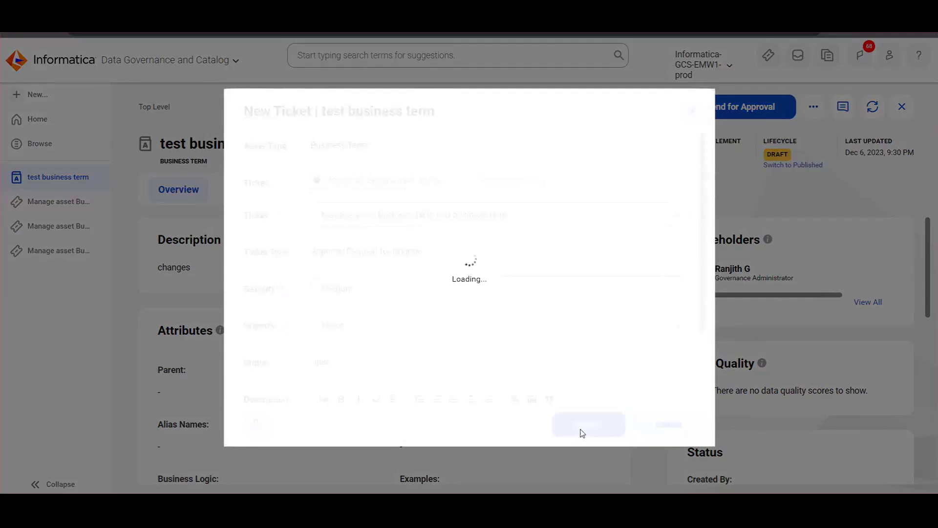
pyautogui.click(581, 431)
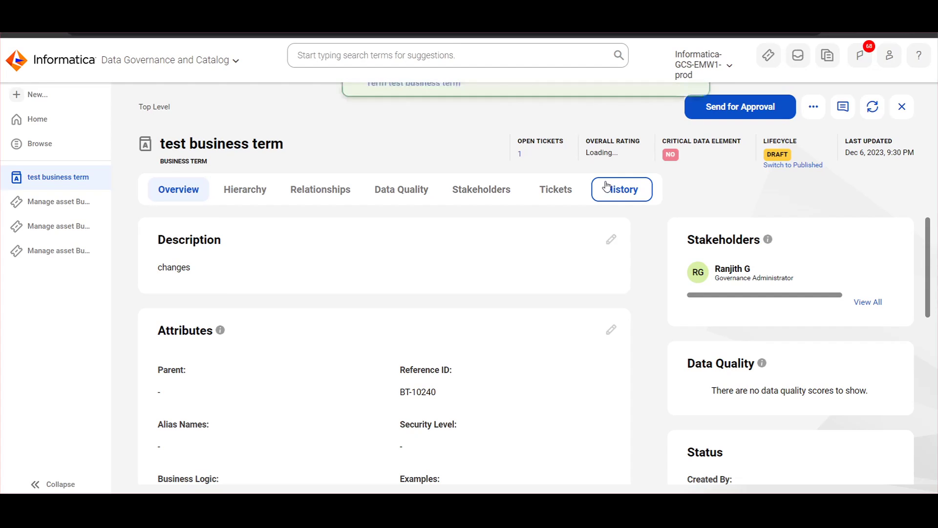
# Open the business term's open change-request ticket, then start and approve its ThreeStep_FirstApprover task.
pyautogui.click(541, 197)
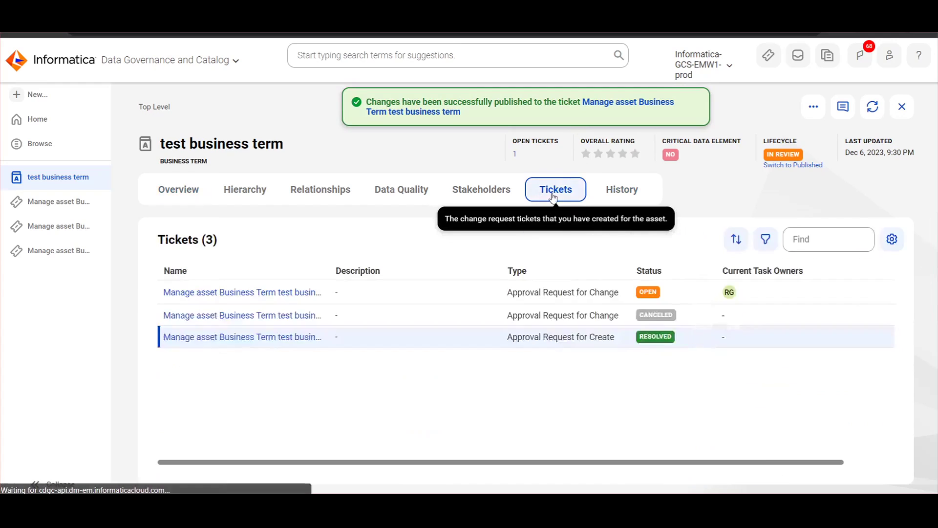
pyautogui.click(872, 107)
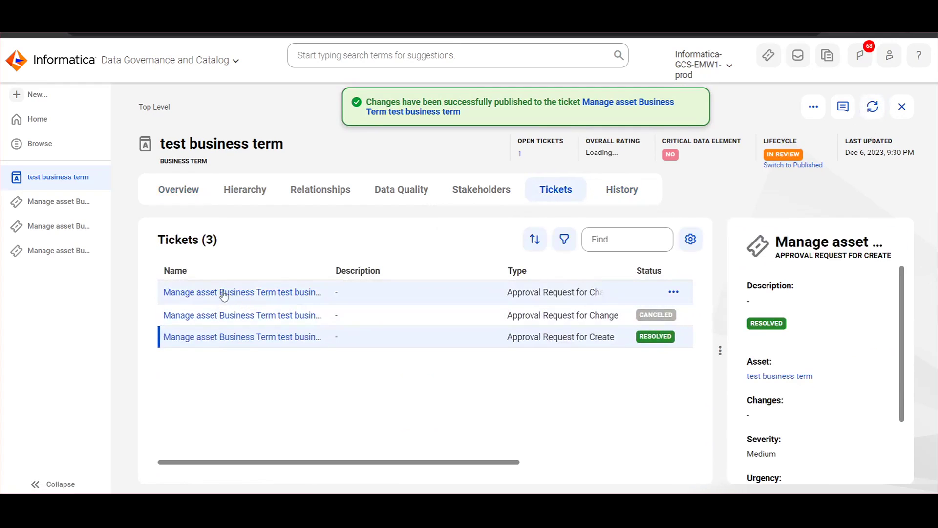
pyautogui.click(240, 293)
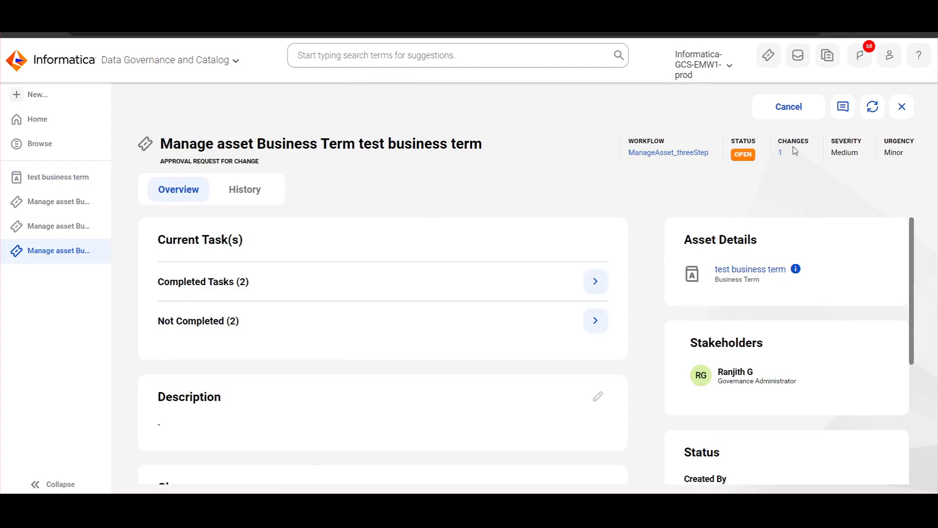
pyautogui.click(873, 107)
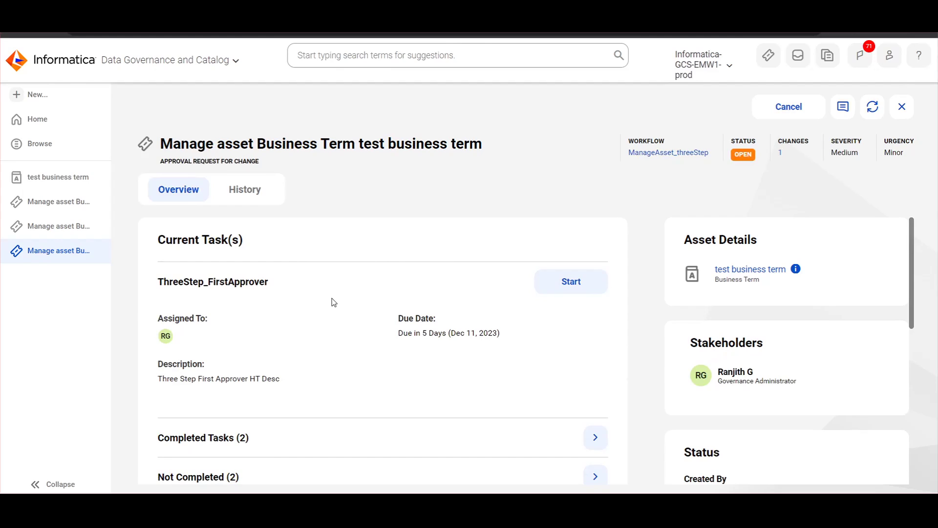
pyautogui.click(564, 289)
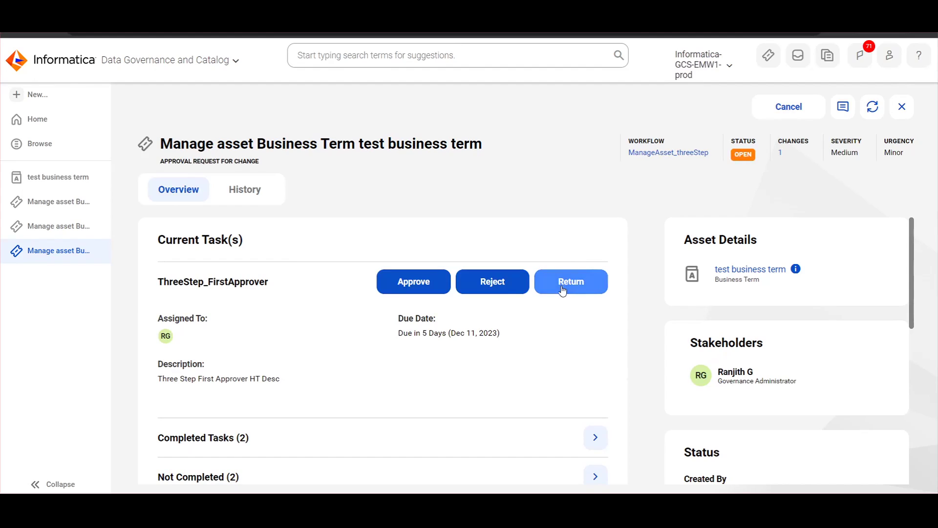
pyautogui.click(402, 289)
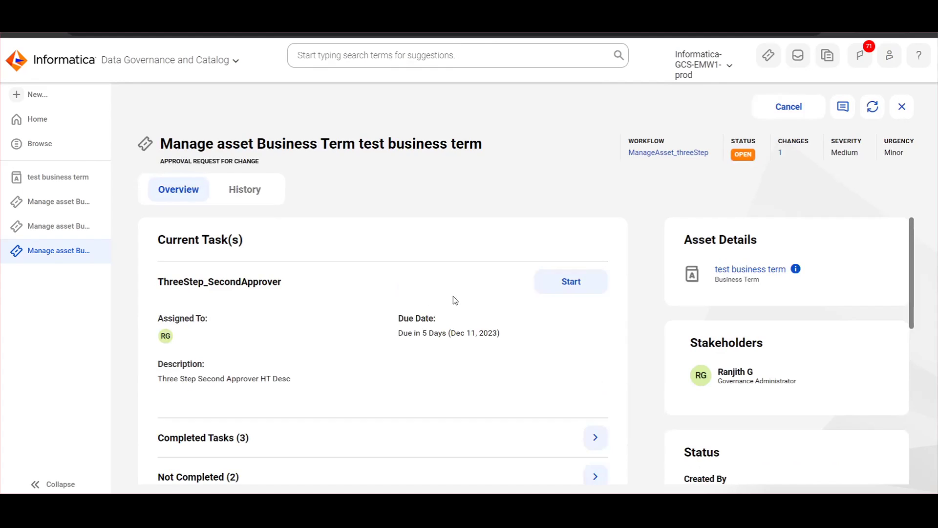
# Start and approve the change ticket's ThreeStep_SecondApprover and ThreeStep_FinalApprover tasks.
pyautogui.click(569, 283)
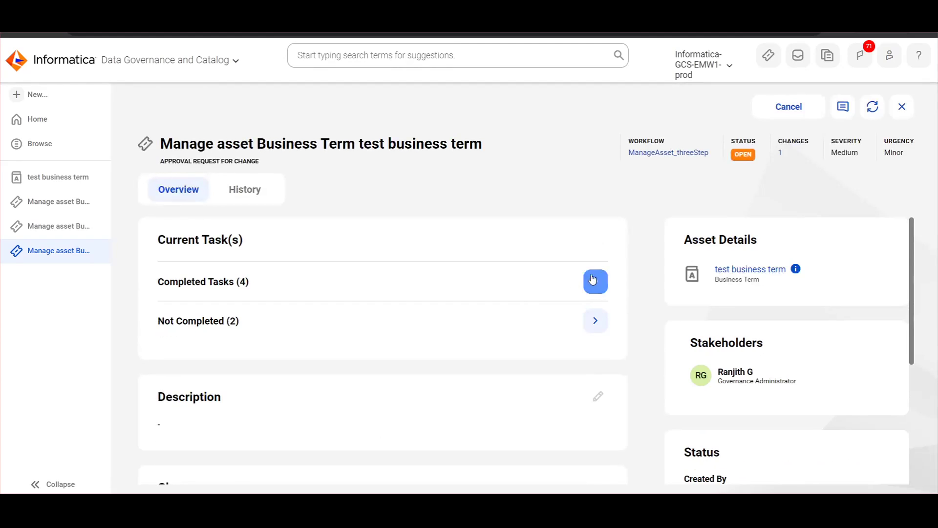
pyautogui.click(596, 280)
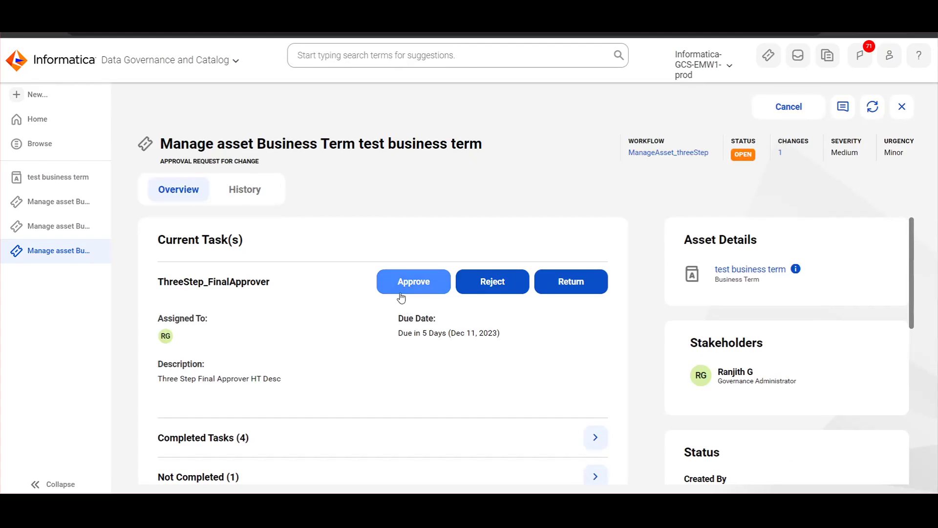
pyautogui.click(400, 296)
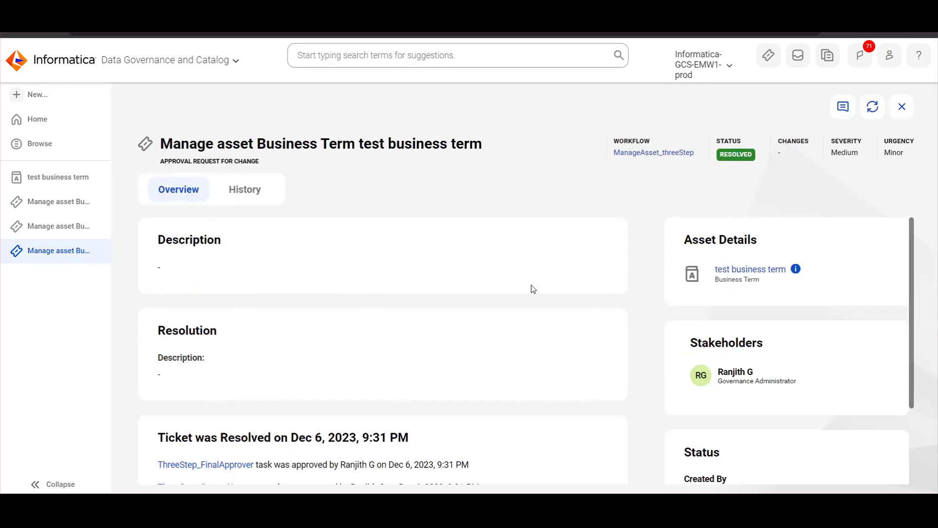
# Return to the test business term's overview and refresh it to check its lifecycle status and description.
pyautogui.click(54, 182)
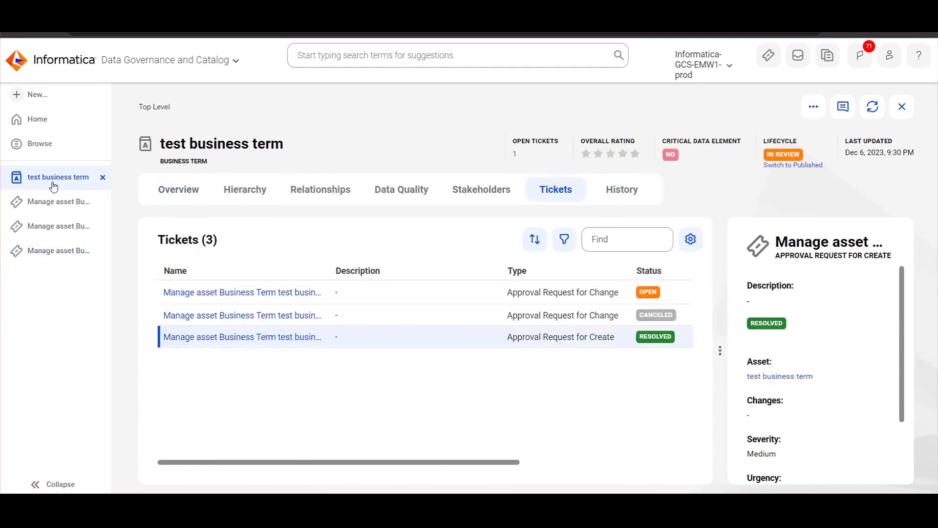
pyautogui.click(179, 189)
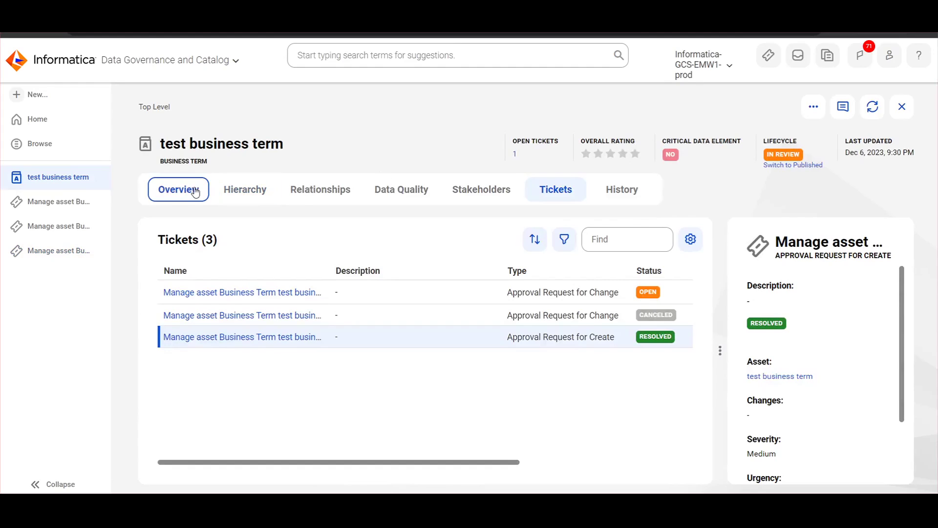
pyautogui.click(872, 110)
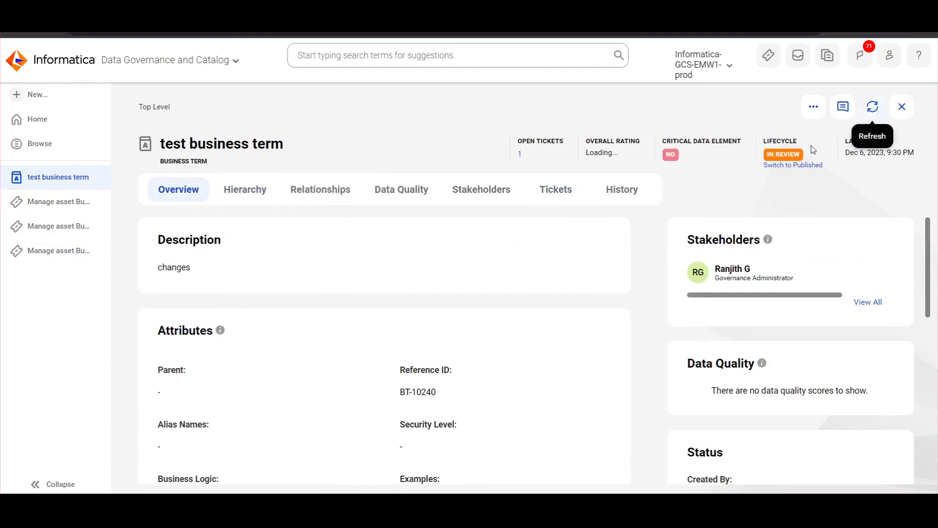